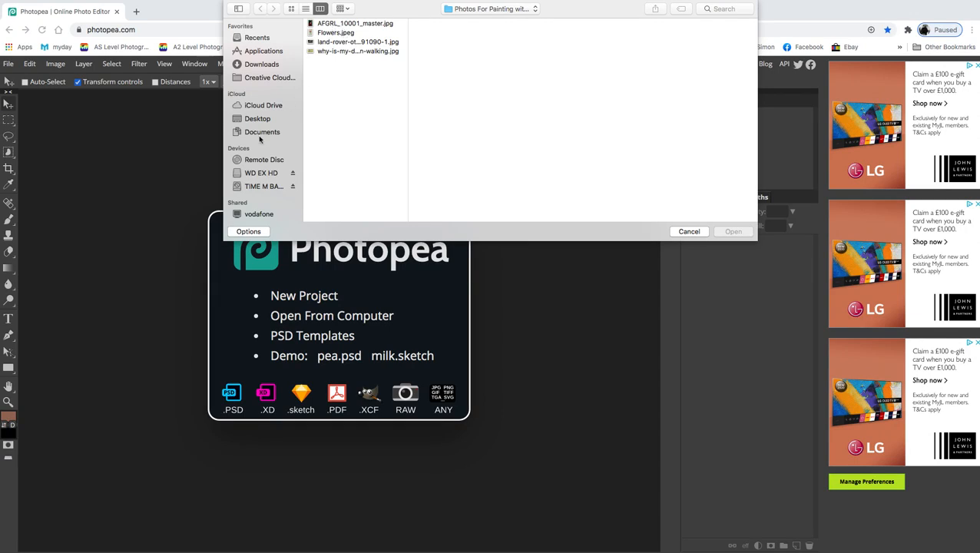
Open Flowers.jpeg from the Desktop folder of photos for the painting with layers task.
left_click(259, 119)
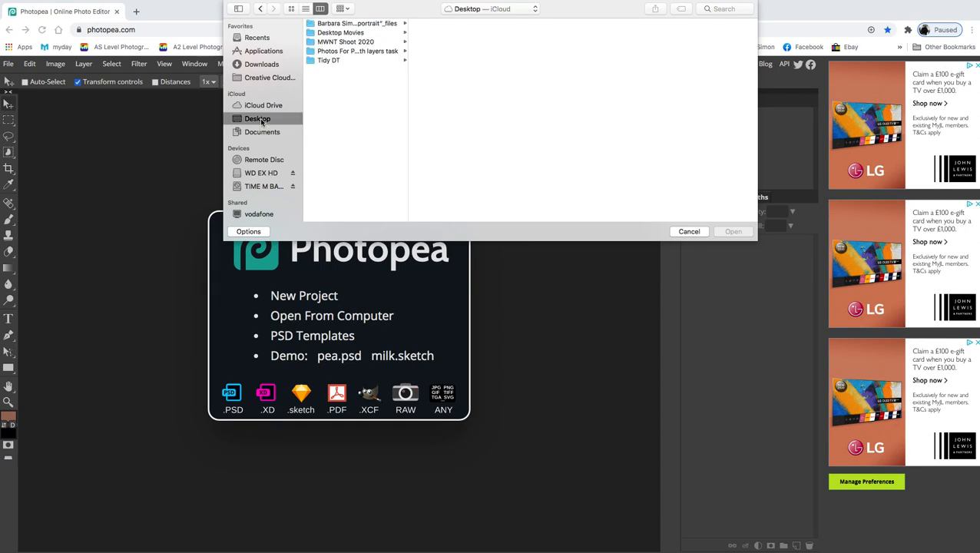
left_click(355, 51)
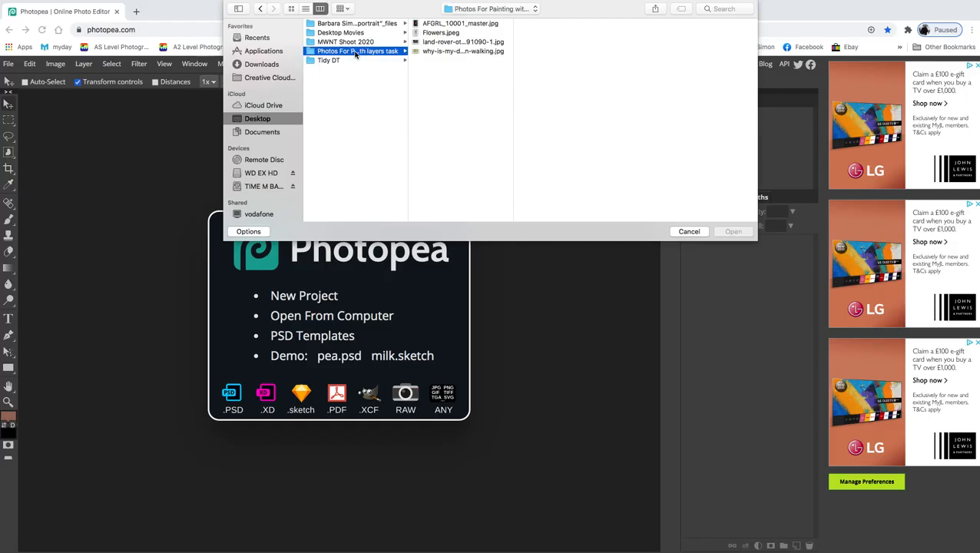
left_click(441, 25)
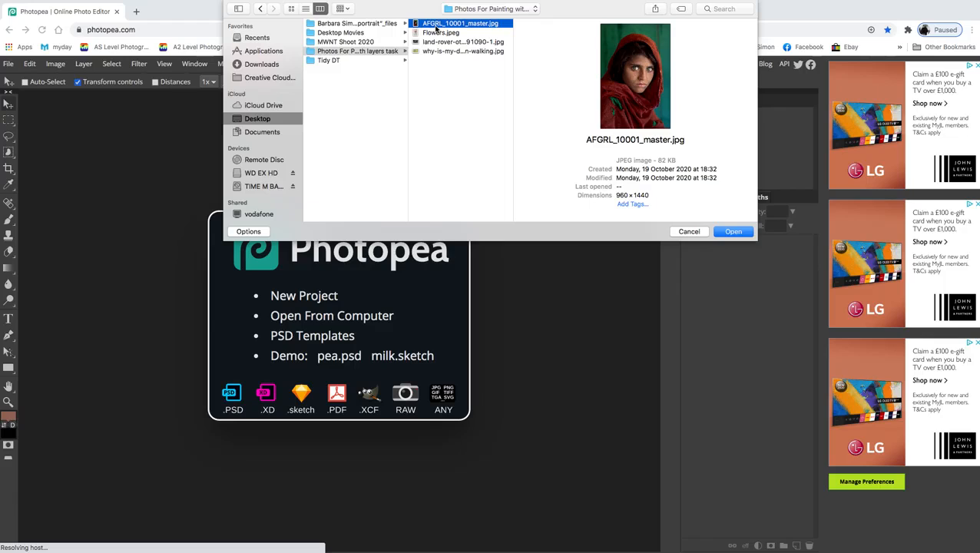
left_click(438, 33)
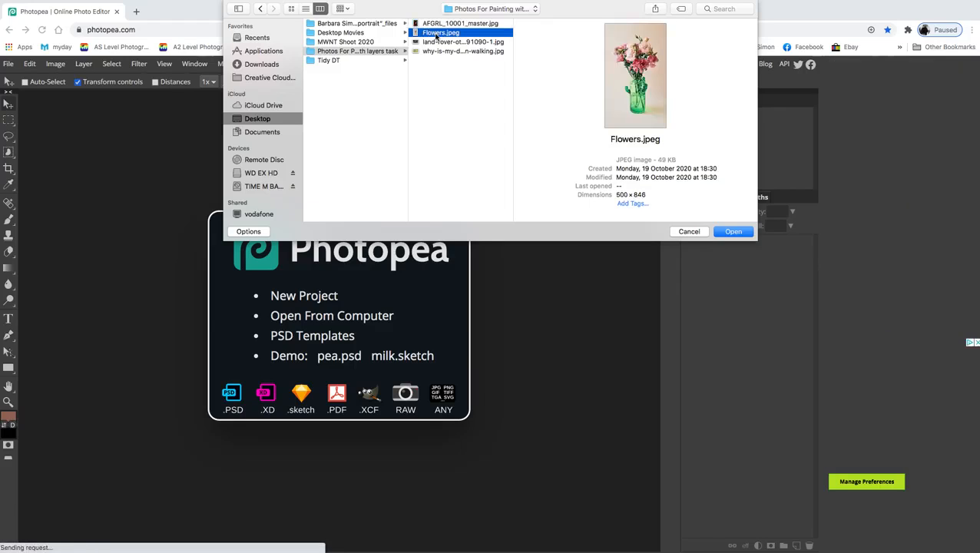
left_click(441, 43)
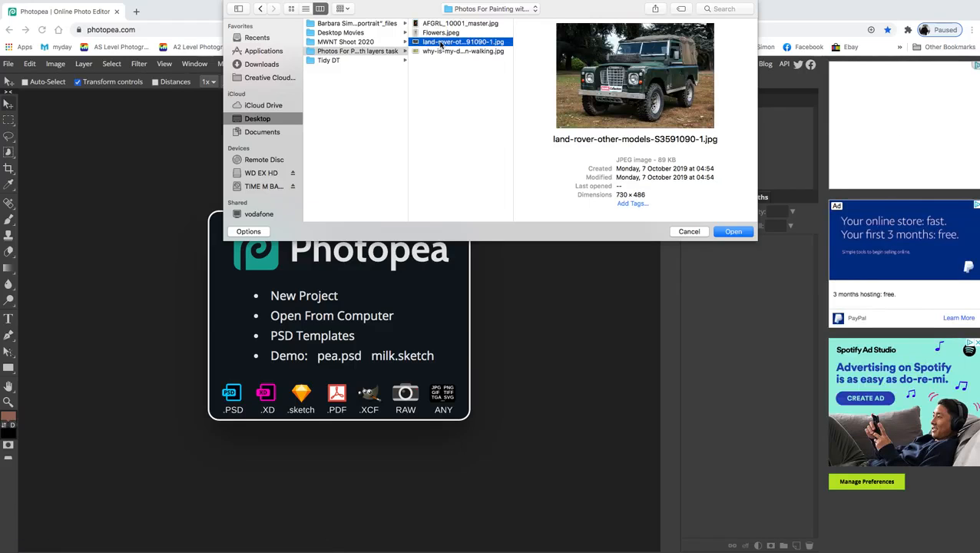
left_click(443, 52)
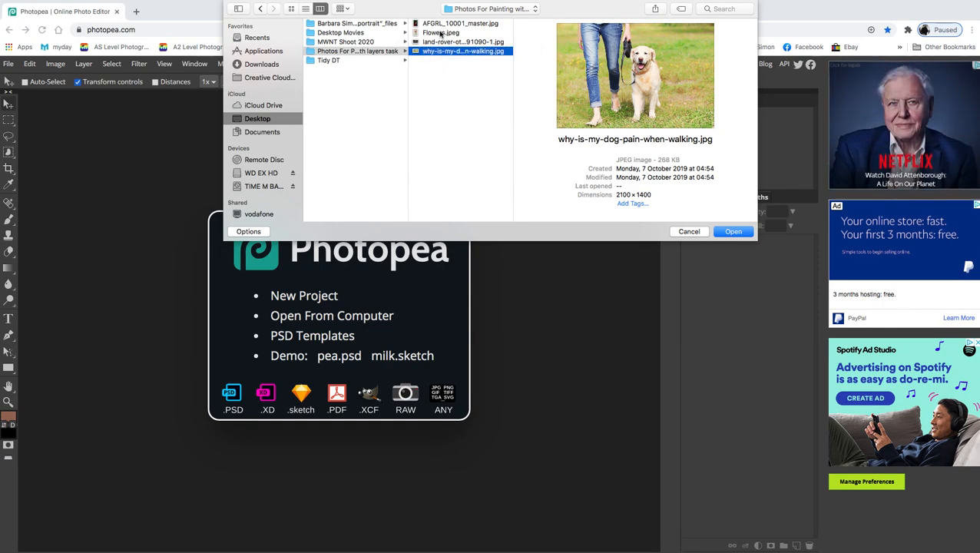
left_click(441, 33)
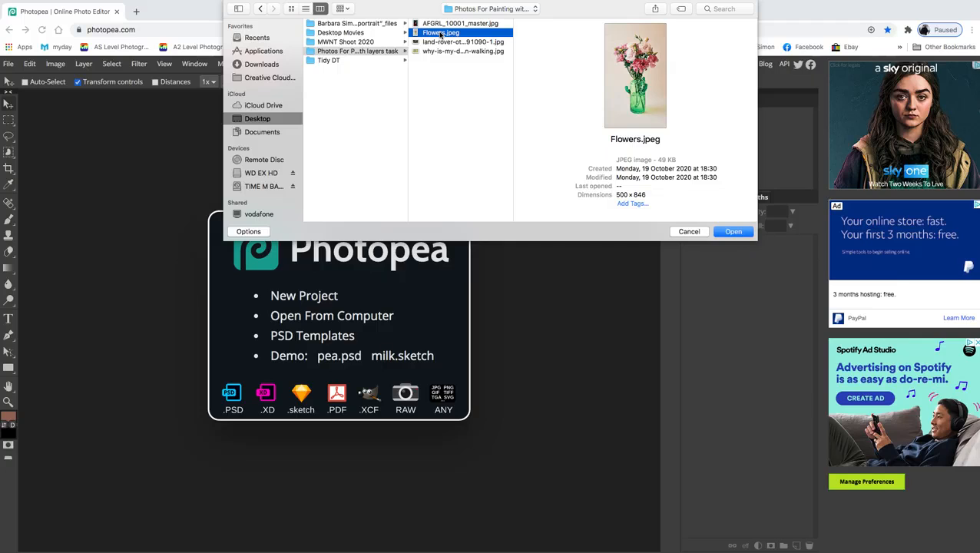
left_click(733, 232)
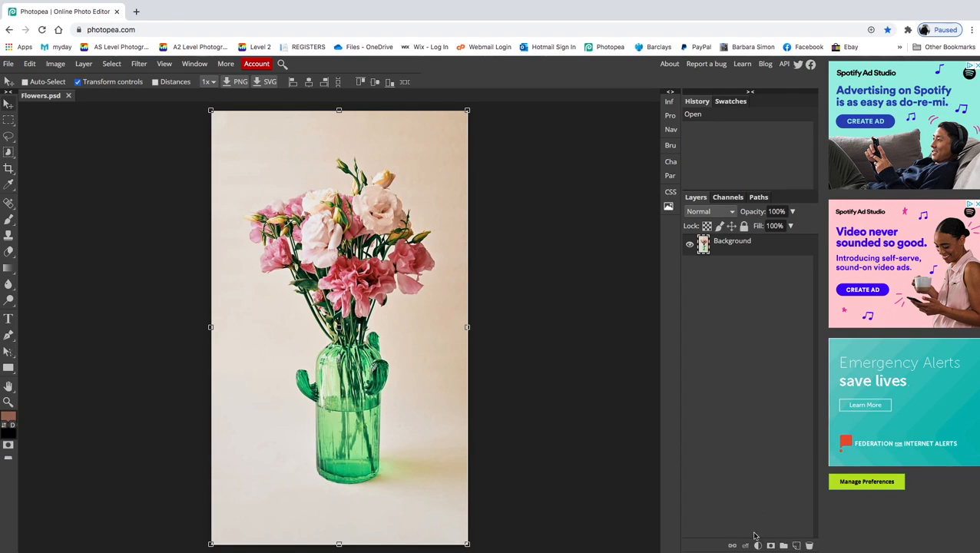
Add a blank layer above the flower photo, then hide and show the Background to check the layers.
left_click(797, 546)
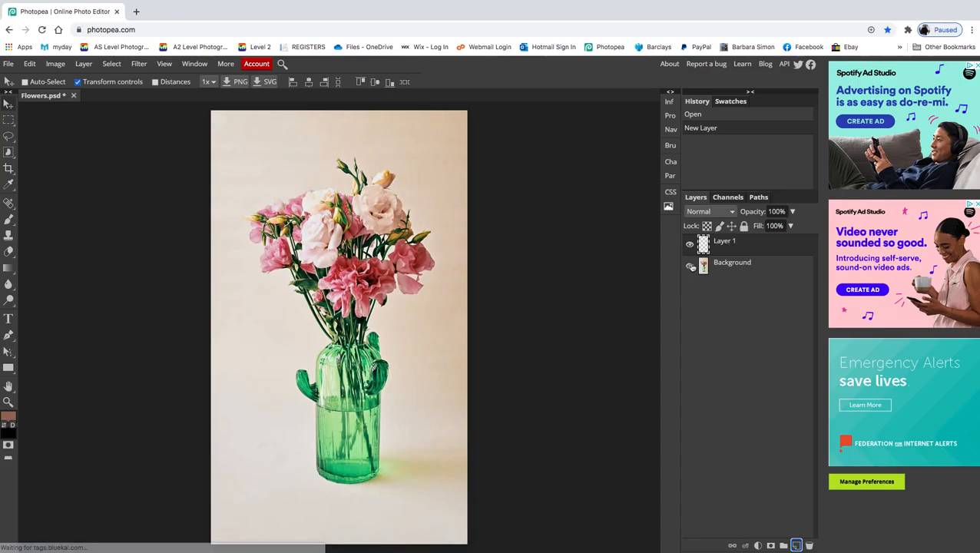
left_click(690, 267)
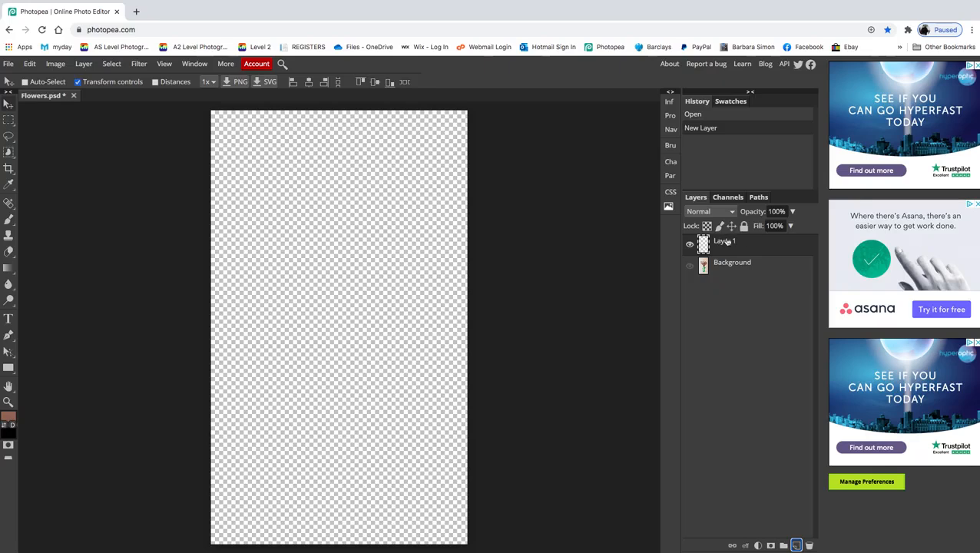
left_click(729, 271)
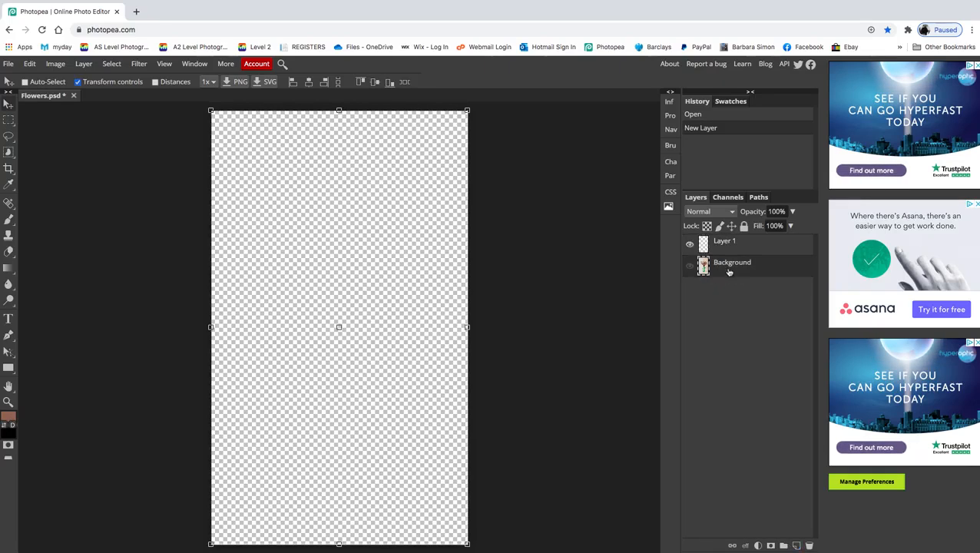
left_click(690, 265)
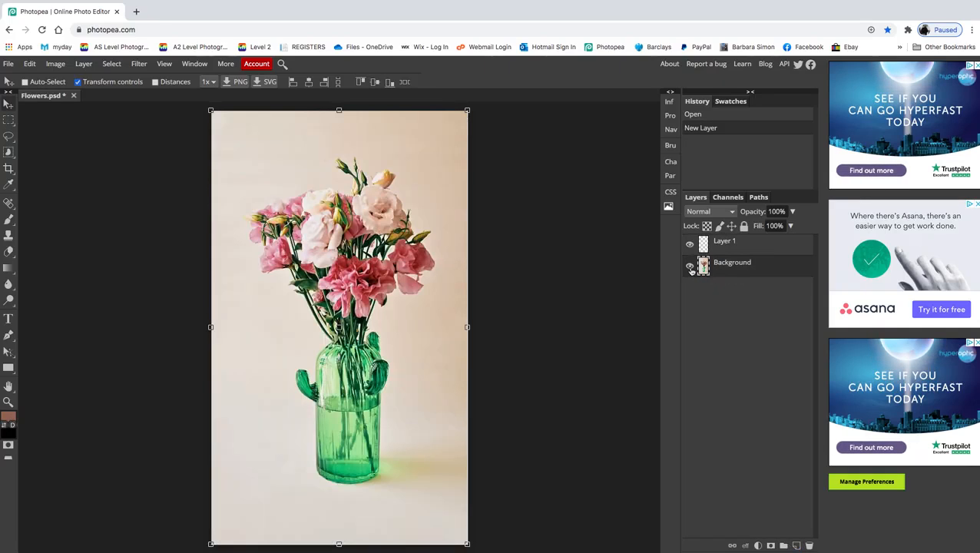
Make the blank layer above the Background the active layer.
left_click(742, 248)
left_click(745, 269)
left_click(744, 252)
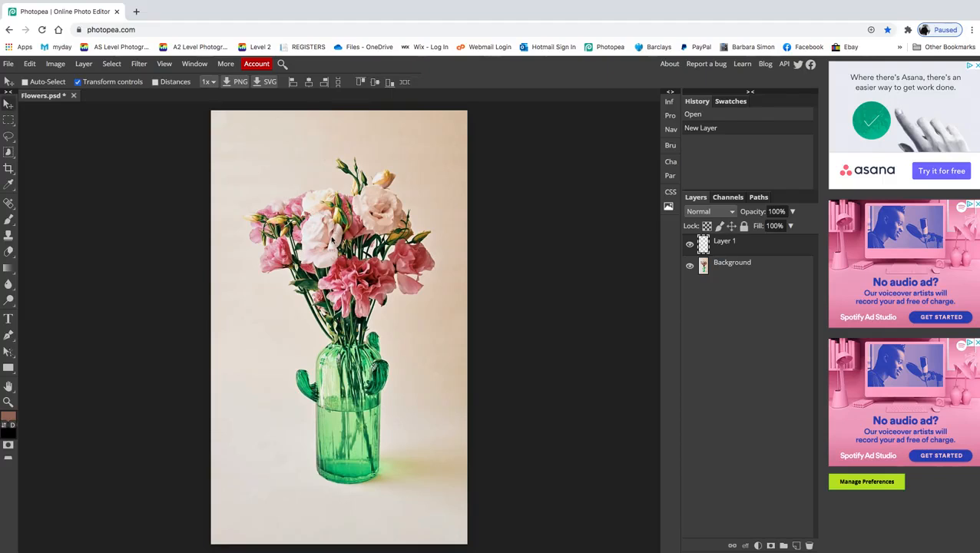
left_click(671, 130)
left_click(672, 130)
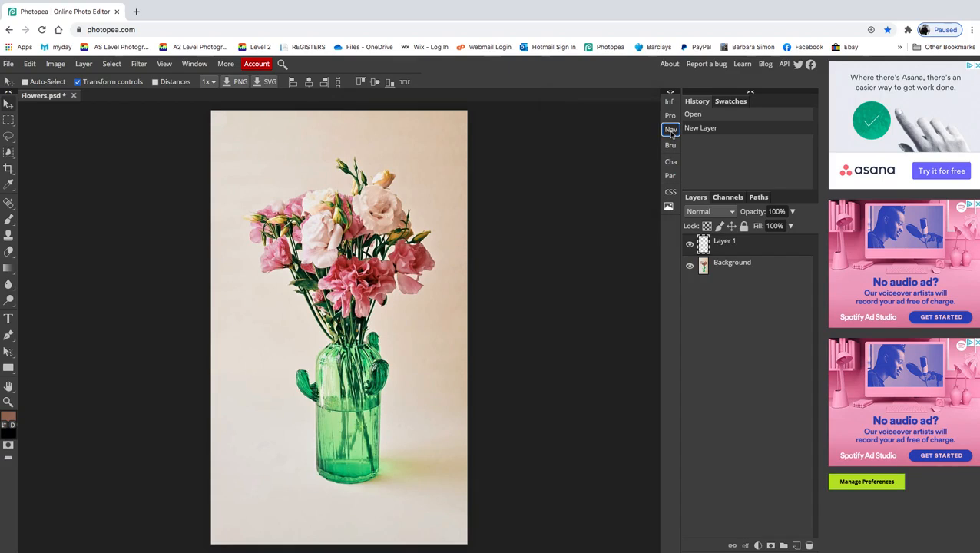
left_click(672, 131)
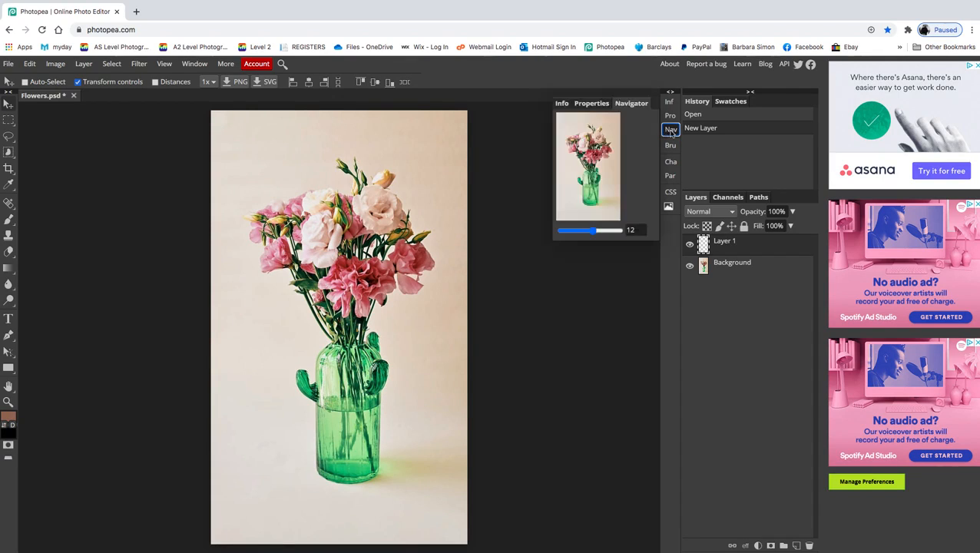
left_click(671, 130)
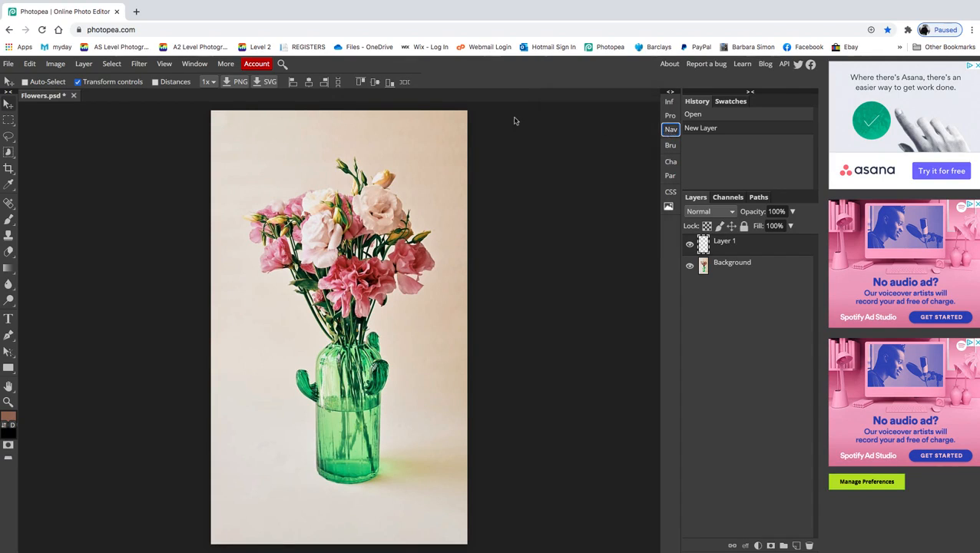
Show the Navigator and zoom in on the pale and pink flowers above the vase.
left_click(167, 65)
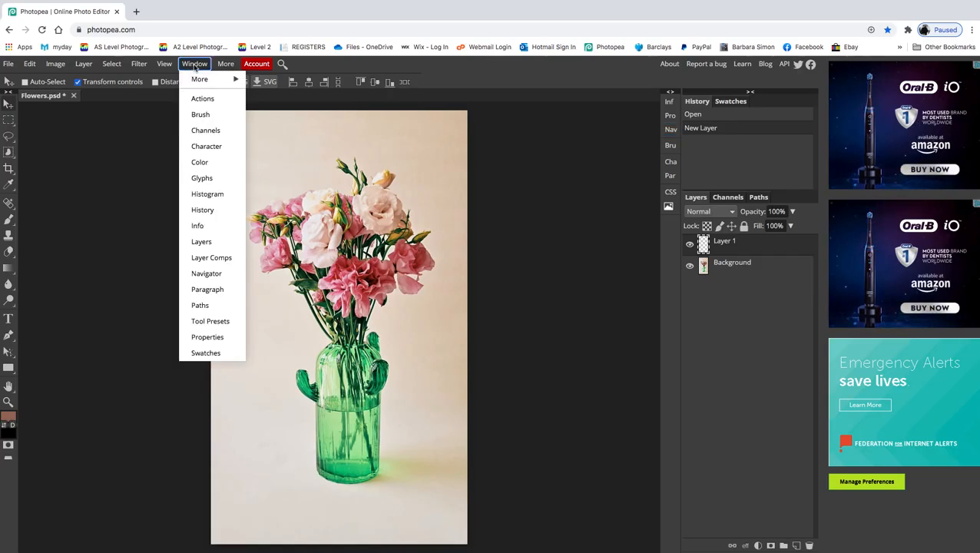
left_click(206, 275)
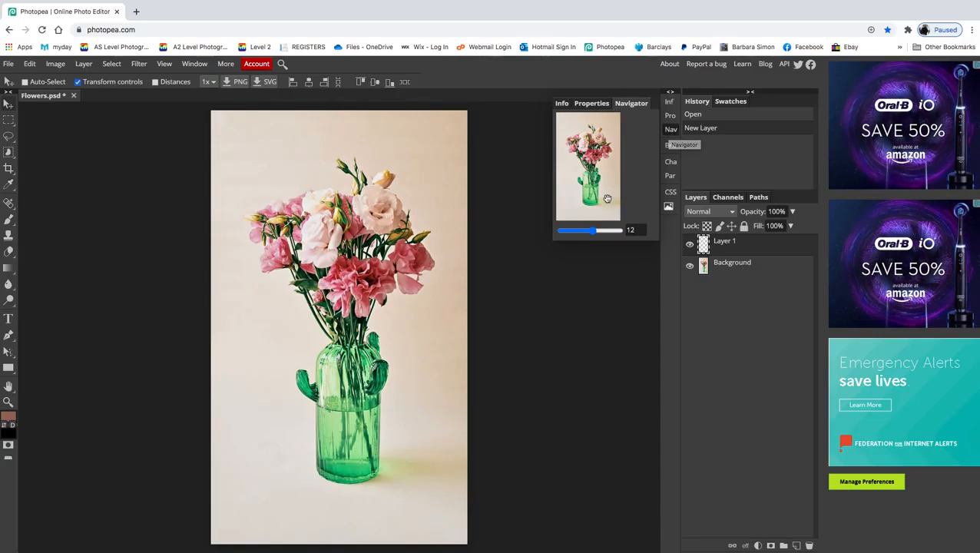
left_click_drag(596, 235, 595, 235)
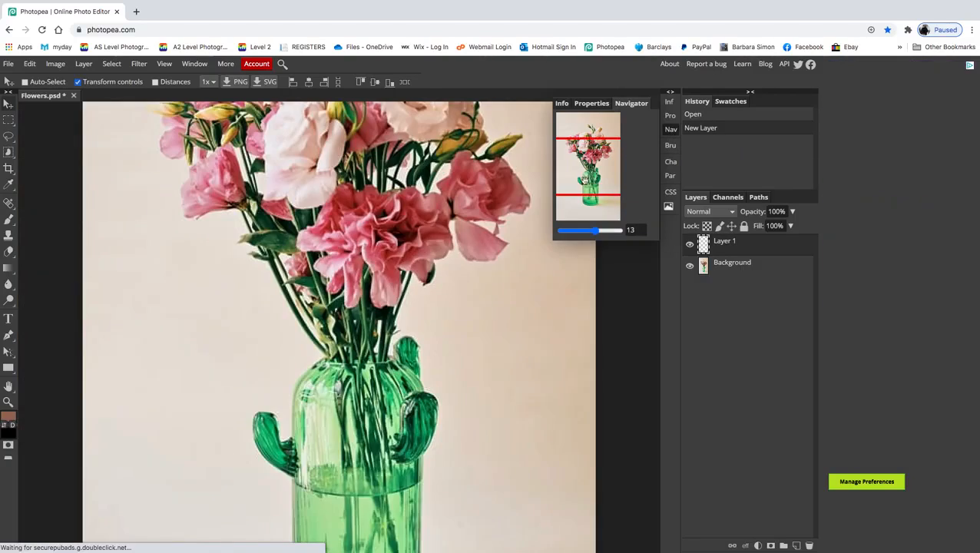
left_click_drag(587, 166, 577, 157)
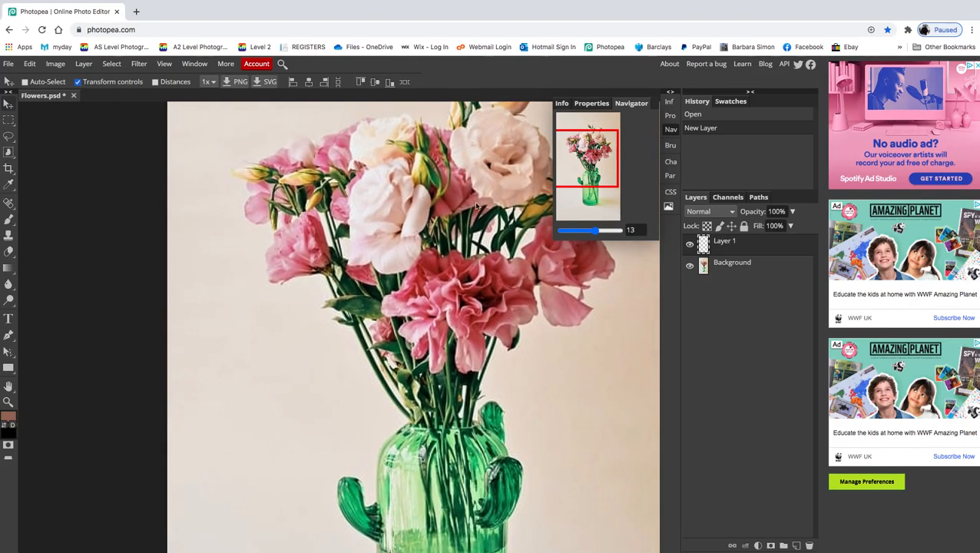
left_click_drag(595, 231, 600, 235)
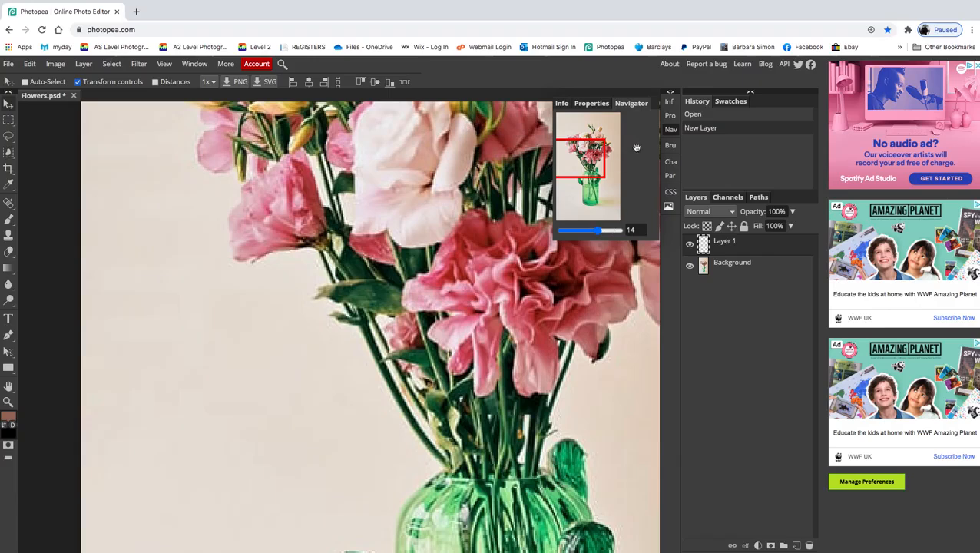
Choose the Brush tool and set its size to 3 px in the brush settings.
left_click(671, 146)
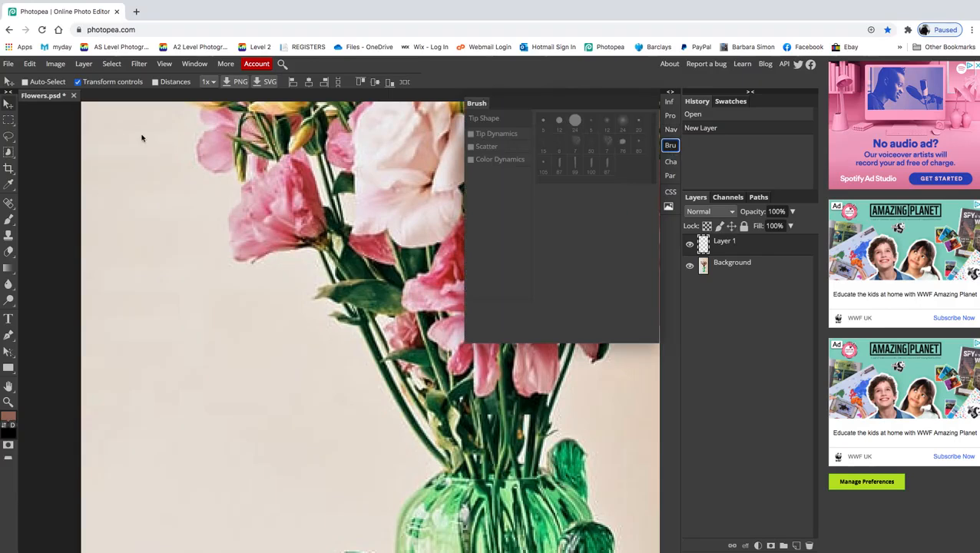
left_click(9, 221)
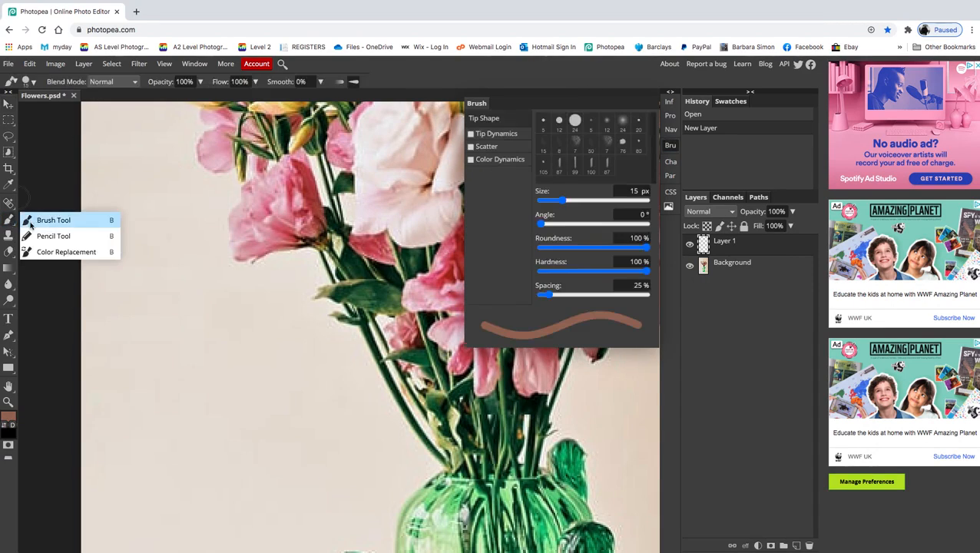
left_click(39, 223)
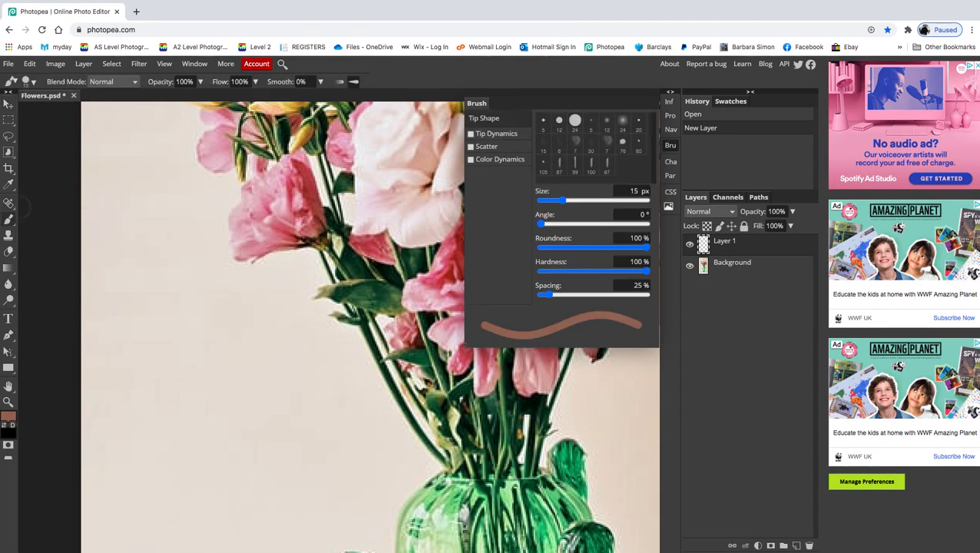
left_click_drag(562, 201, 549, 202)
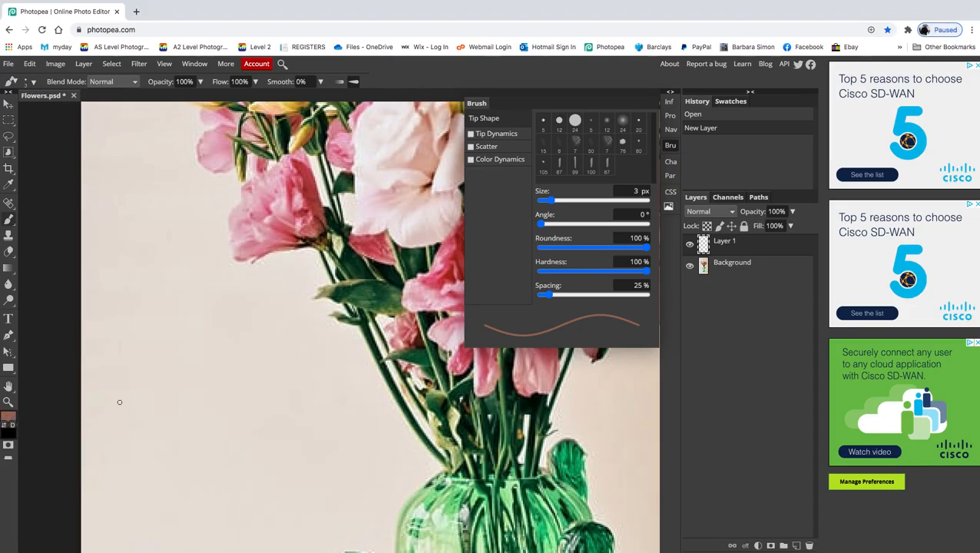
Set the foreground colour to the light pink f3d2c6 and close the brush settings.
left_click(10, 421)
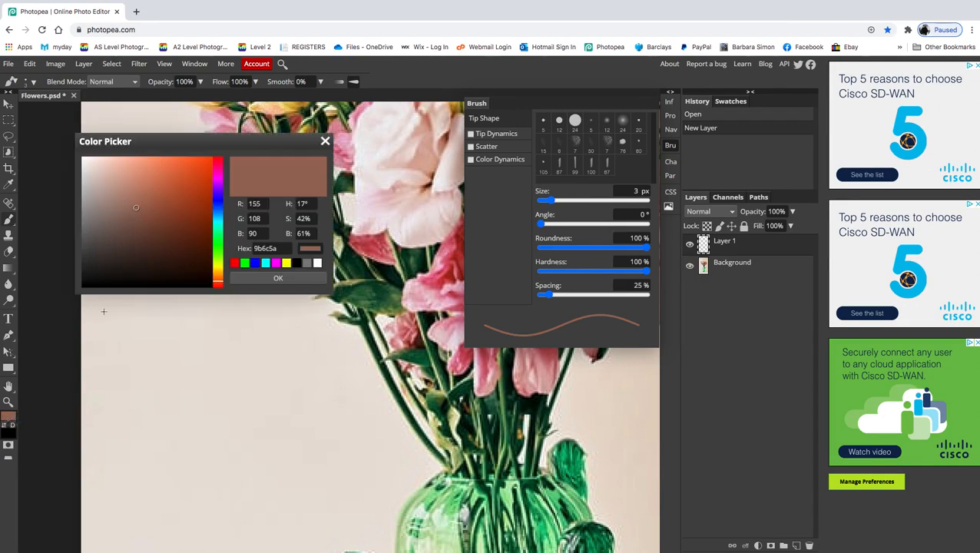
left_click_drag(133, 207, 104, 167)
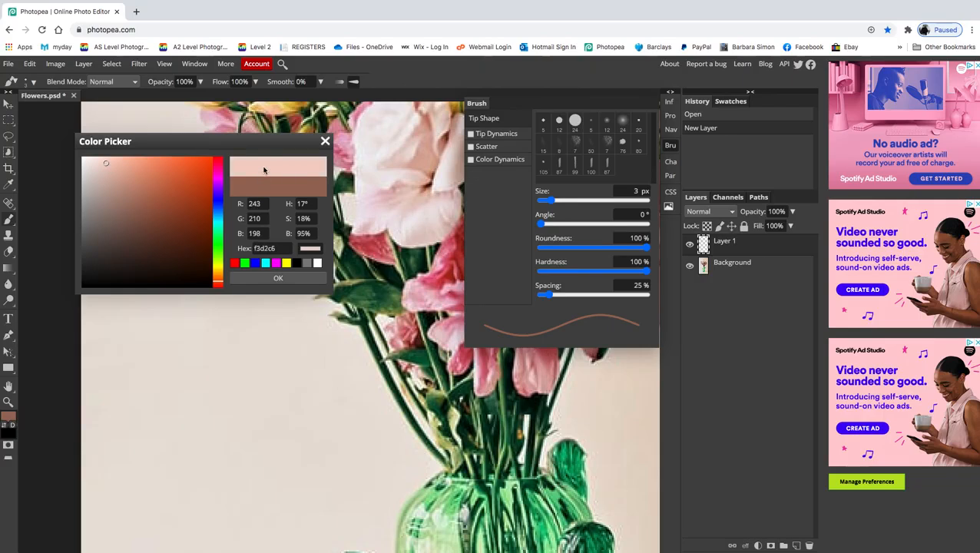
left_click(278, 279)
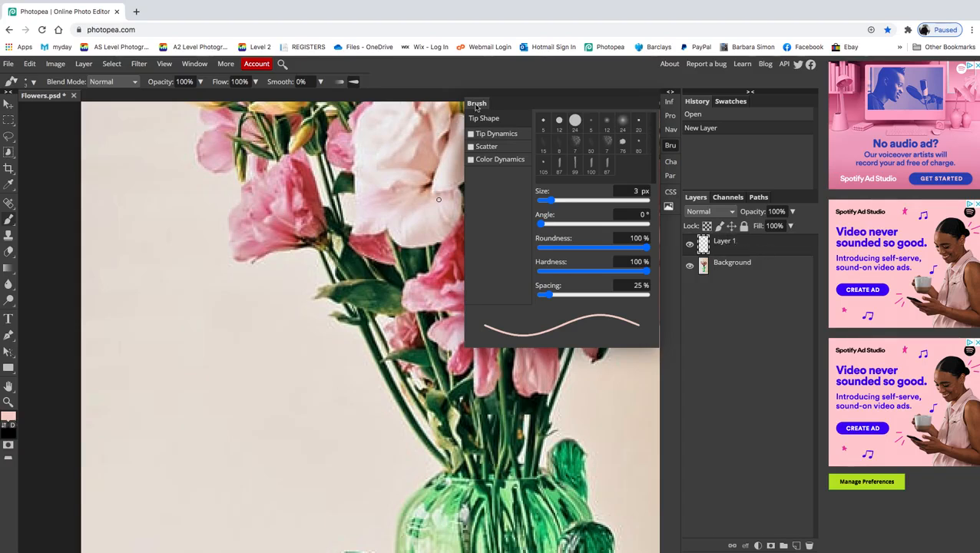
left_click(672, 146)
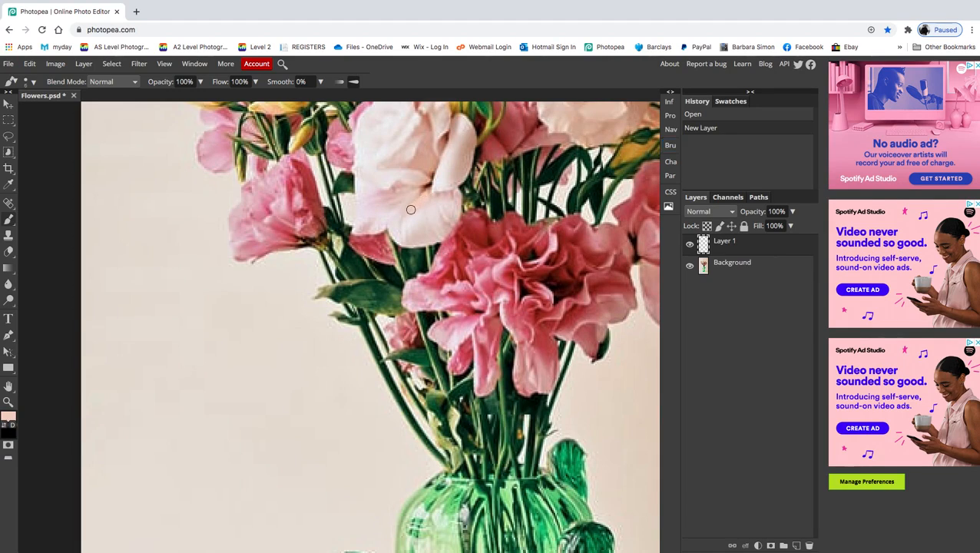
Paint flat light pink shapes over the lower and side petals of the large pale flower, leaving thin gaps between petals.
left_click_drag(406, 223, 405, 233)
mouse_move(412, 214)
left_mouse_down()
mouse_move(413, 238)
mouse_move(421, 232)
left_mouse_up()
mouse_move(423, 217)
left_mouse_down()
mouse_move(424, 232)
mouse_move(428, 205)
left_mouse_up()
left_click_drag(429, 204, 448, 197)
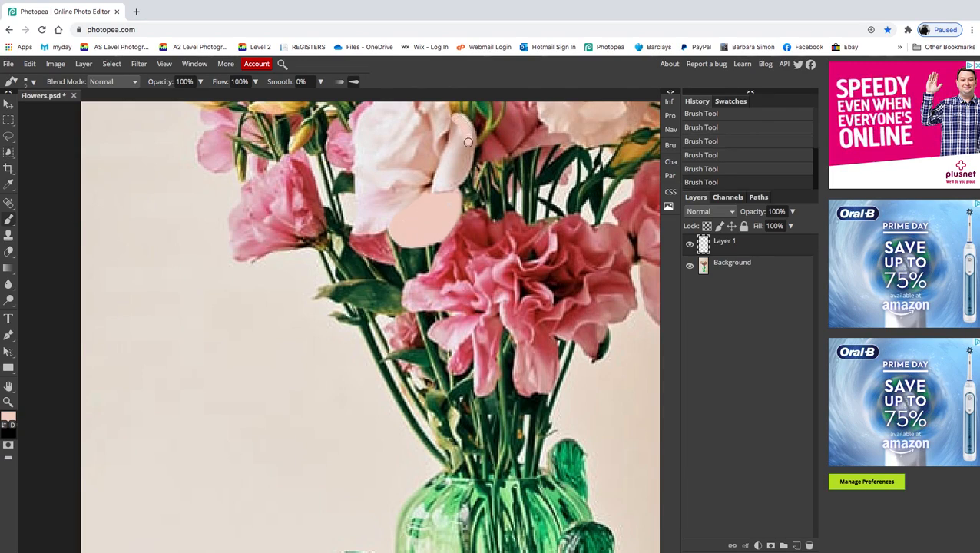
mouse_move(441, 173)
left_mouse_down()
mouse_move(454, 126)
mouse_move(459, 153)
mouse_move(441, 181)
mouse_move(462, 158)
left_mouse_up()
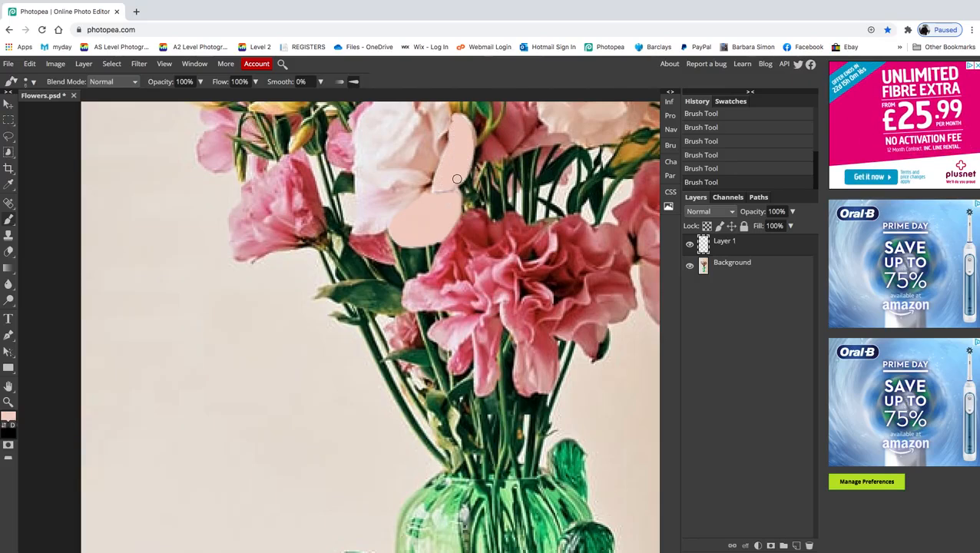
left_click(464, 123)
mouse_move(383, 184)
left_mouse_down()
mouse_move(425, 182)
mouse_move(368, 173)
mouse_move(361, 189)
mouse_move(387, 182)
left_mouse_up()
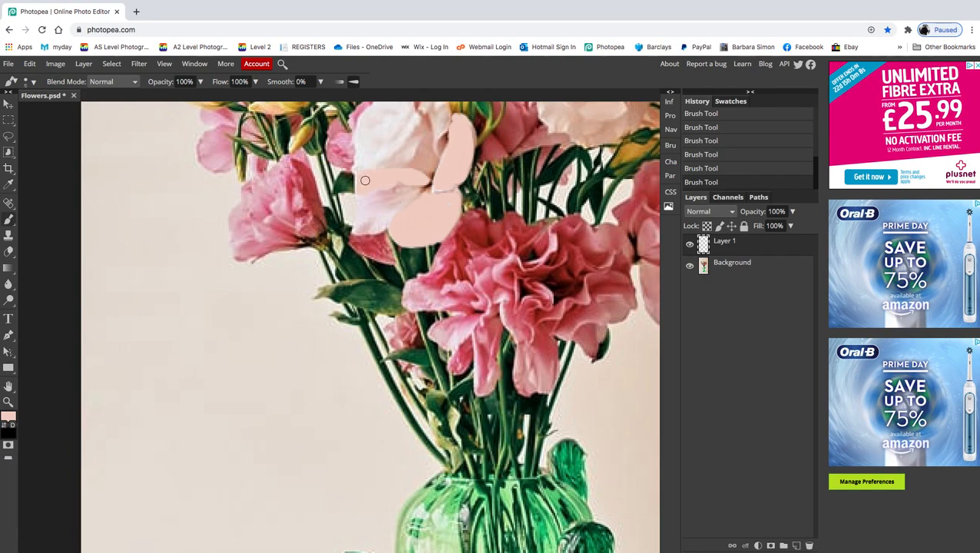
mouse_move(375, 200)
left_mouse_down()
mouse_move(404, 193)
mouse_move(378, 224)
mouse_move(361, 228)
mouse_move(364, 221)
left_mouse_up()
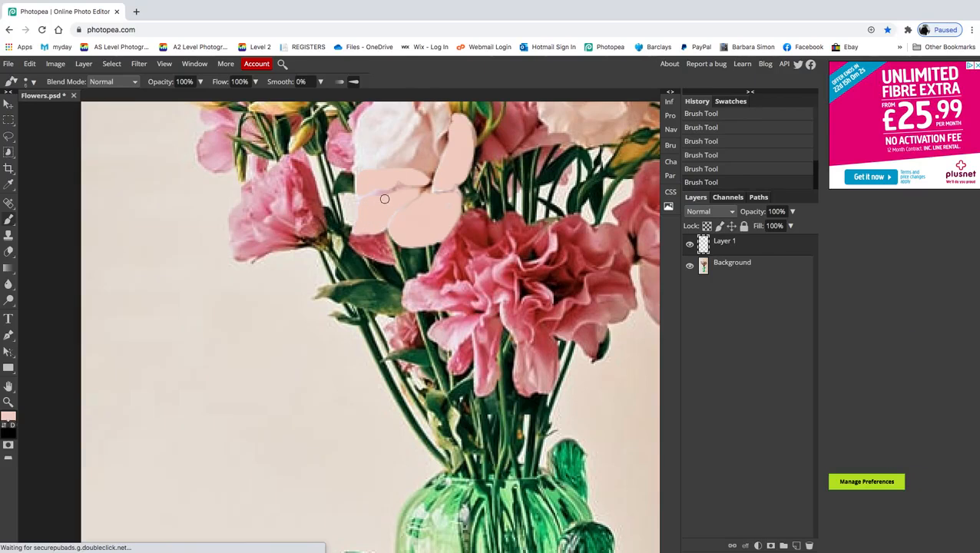
Paint flat light pink shapes over the upper and inner petals of the large pale flower, leaving thin gaps between them.
scroll(434, 154, "up", 3)
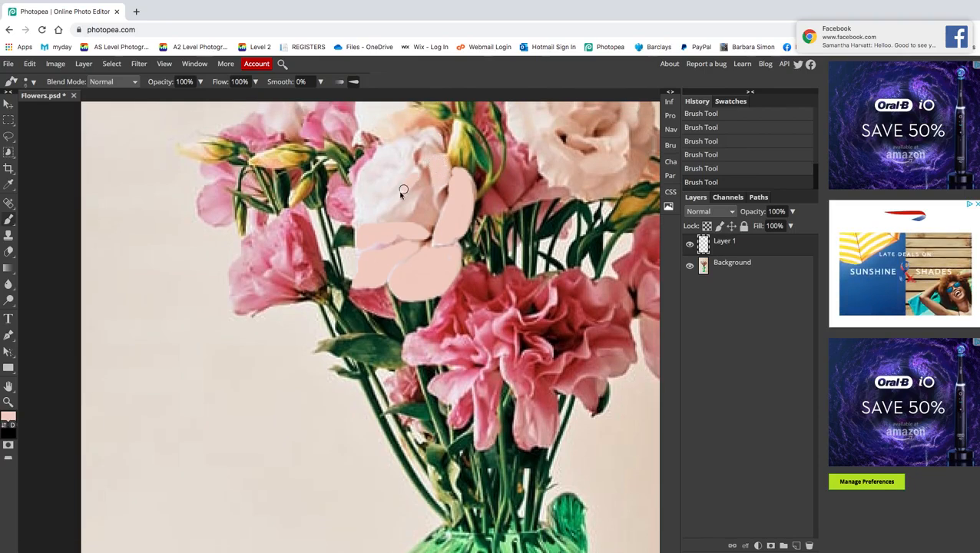
mouse_move(400, 189)
left_mouse_down()
mouse_move(364, 173)
mouse_move(388, 145)
mouse_move(412, 141)
mouse_move(399, 154)
mouse_move(384, 149)
mouse_move(379, 164)
mouse_move(402, 164)
mouse_move(394, 173)
mouse_move(361, 175)
mouse_move(362, 196)
mouse_move(389, 168)
mouse_move(362, 207)
mouse_move(386, 180)
left_mouse_up()
left_click_drag(436, 143, 428, 134)
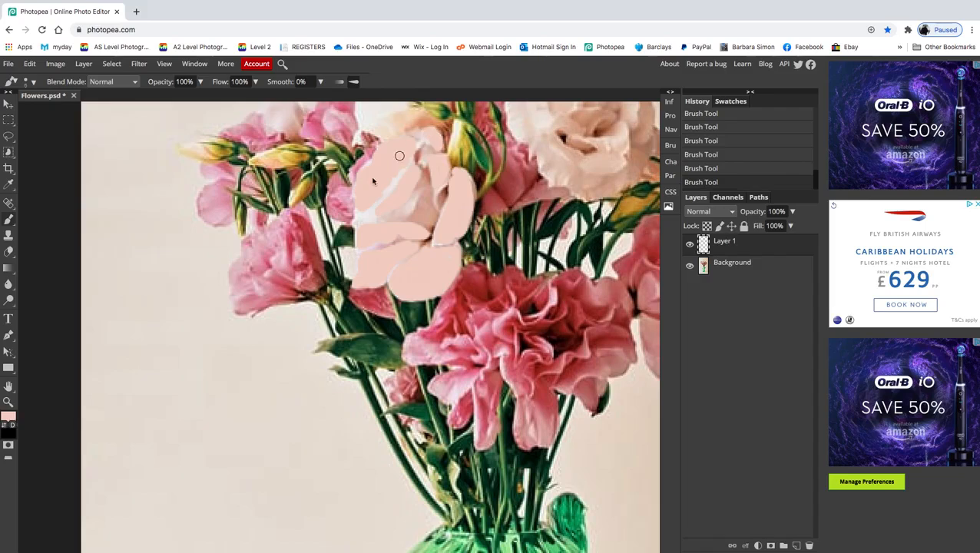
left_click_drag(358, 218, 380, 224)
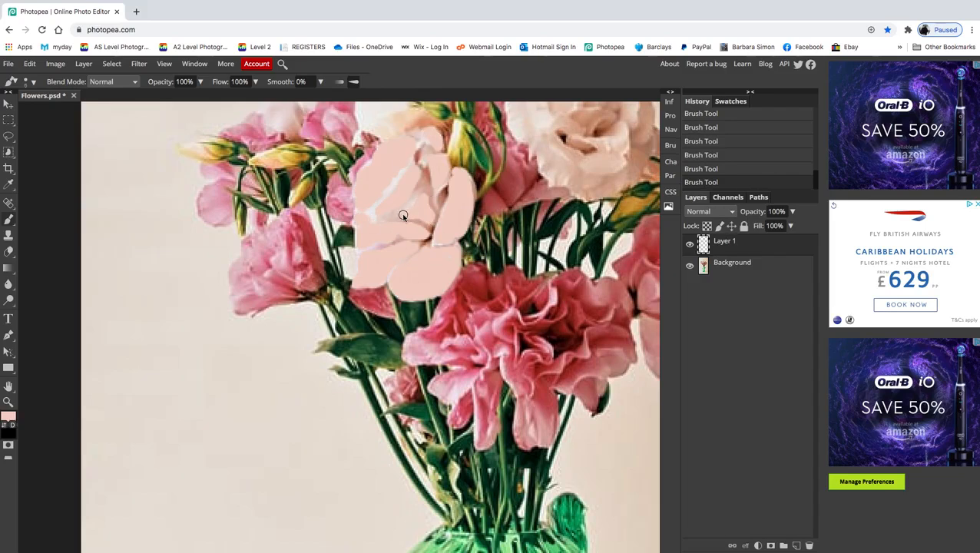
left_click_drag(425, 201, 425, 191)
Hide and show the Background layer to check the painted petal shapes on their own.
left_click(691, 268)
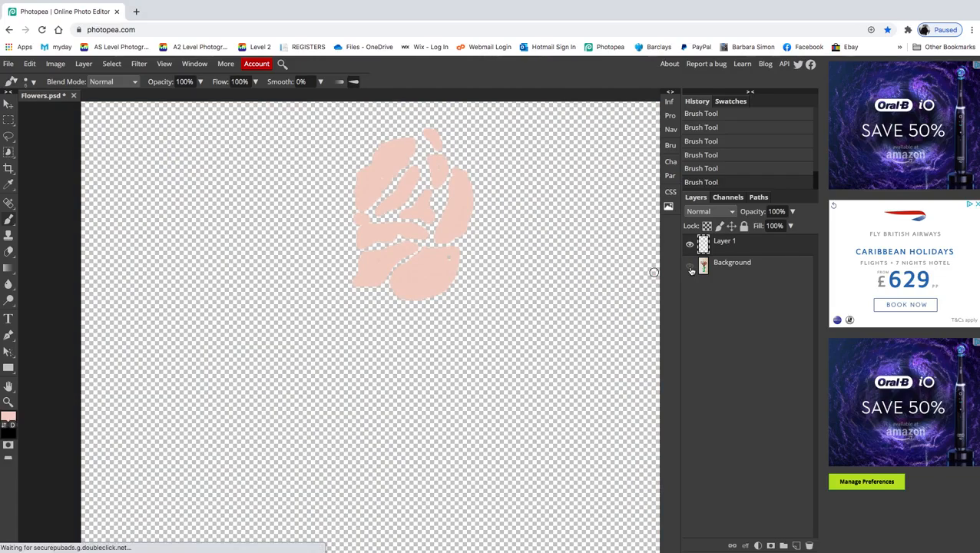
left_click(691, 269)
left_click(691, 269)
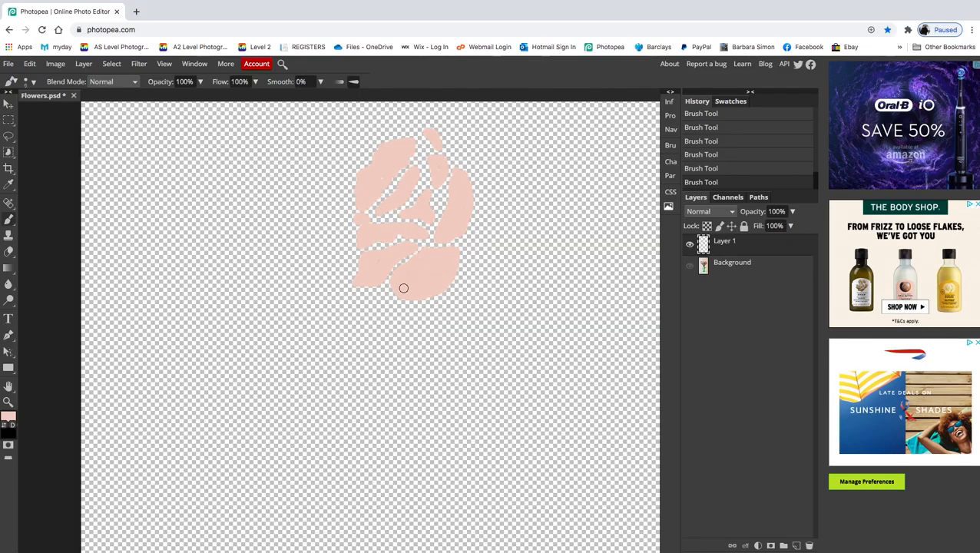
left_click(690, 268)
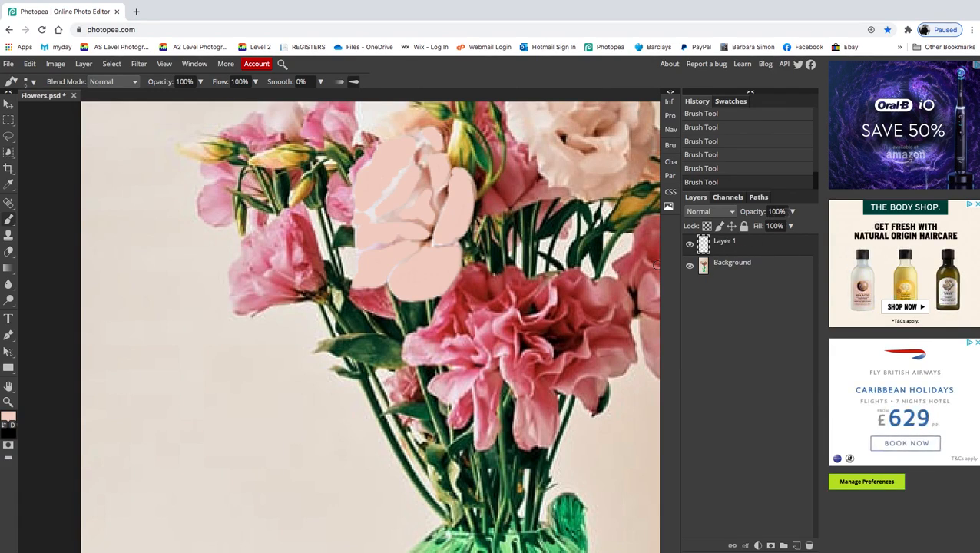
Compare the painting with the photo by fading Layer 1 to 0% opacity and back to 100%, and toggling its visibility.
left_click(793, 211)
mouse_move(796, 230)
left_mouse_down()
mouse_move(736, 229)
mouse_move(755, 229)
mouse_move(746, 230)
left_mouse_up()
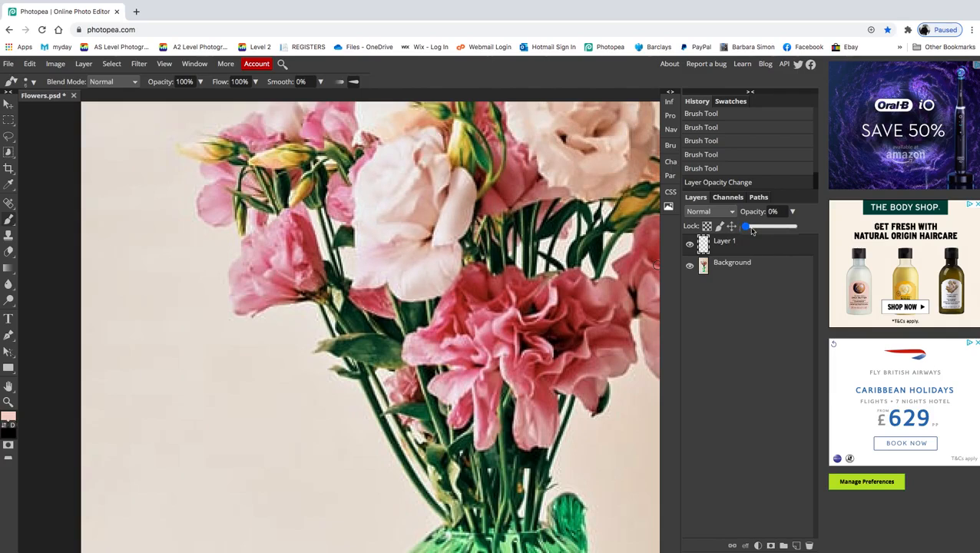
left_click_drag(746, 228, 796, 228)
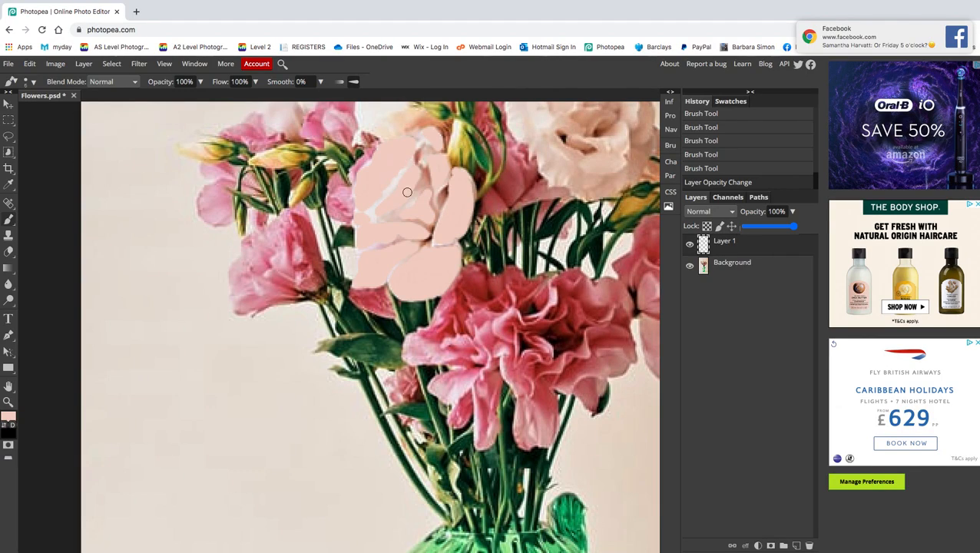
left_click(690, 246)
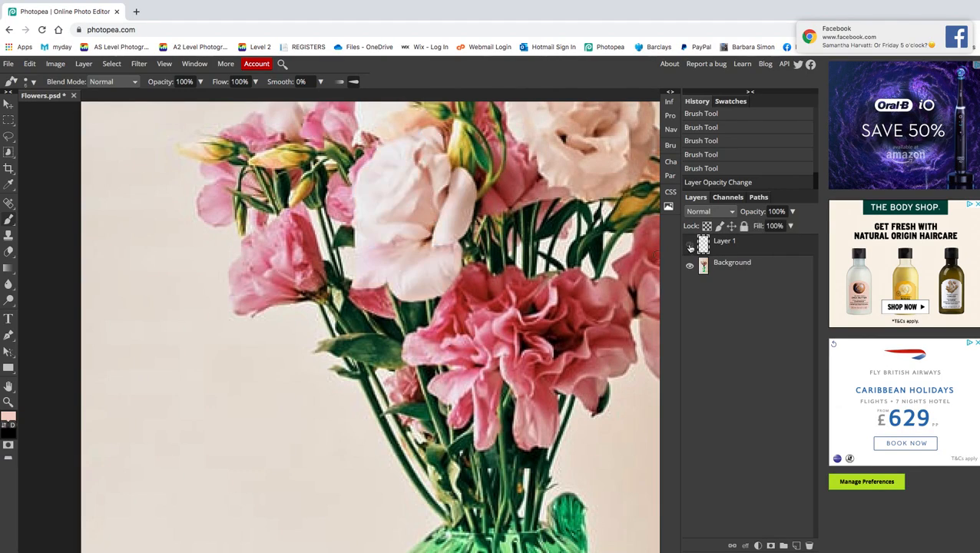
left_click(690, 246)
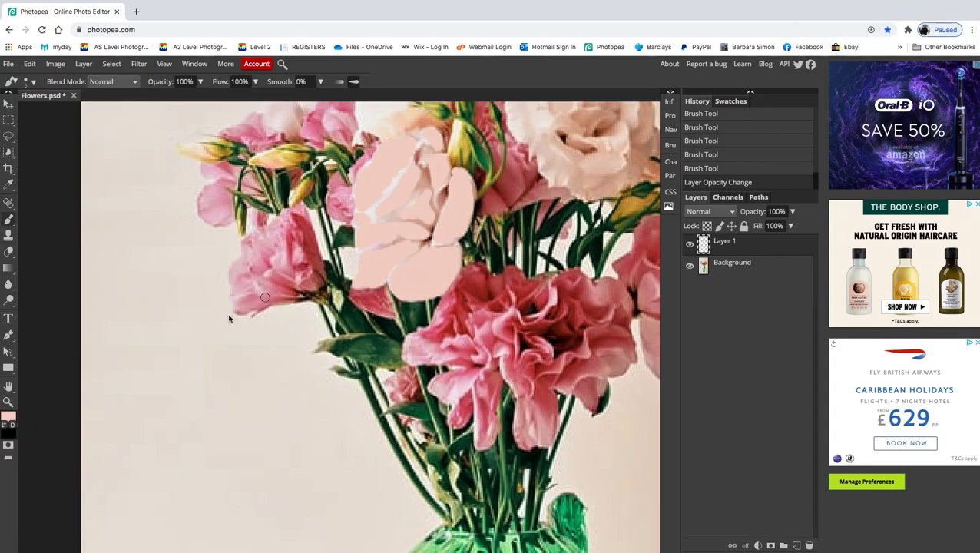
Set the foreground colour to the orange ef9574 and paint a small accent in the gap at the pale flower's centre.
left_click(8, 417)
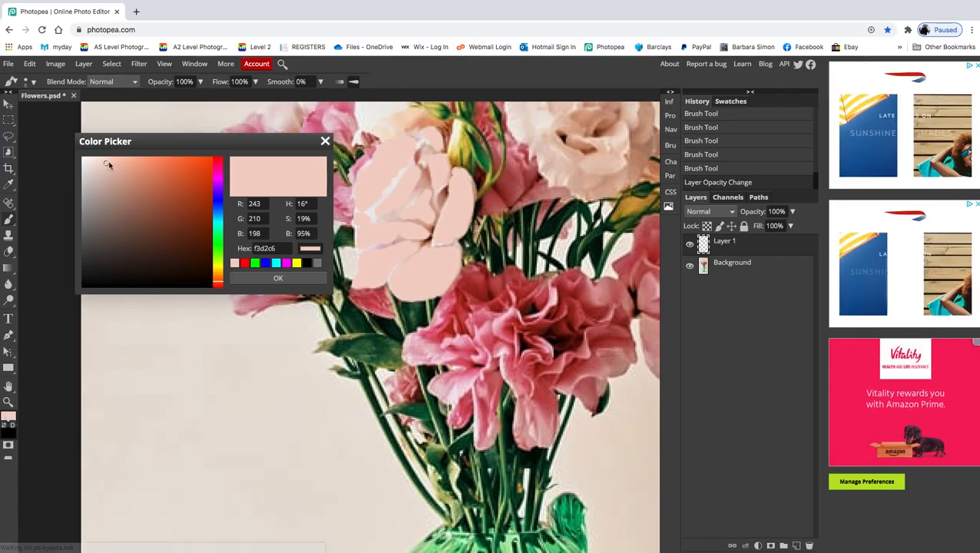
left_click_drag(111, 164, 149, 164)
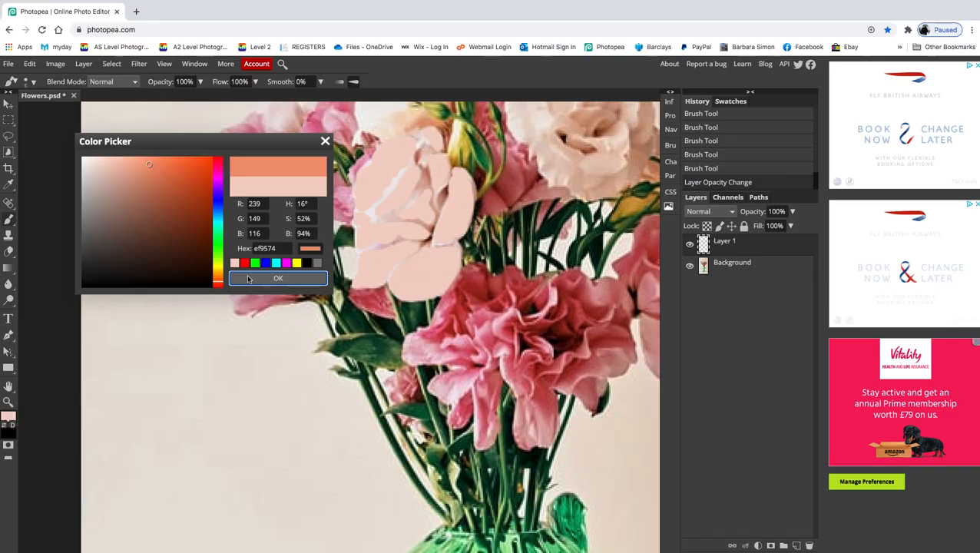
left_click(249, 280)
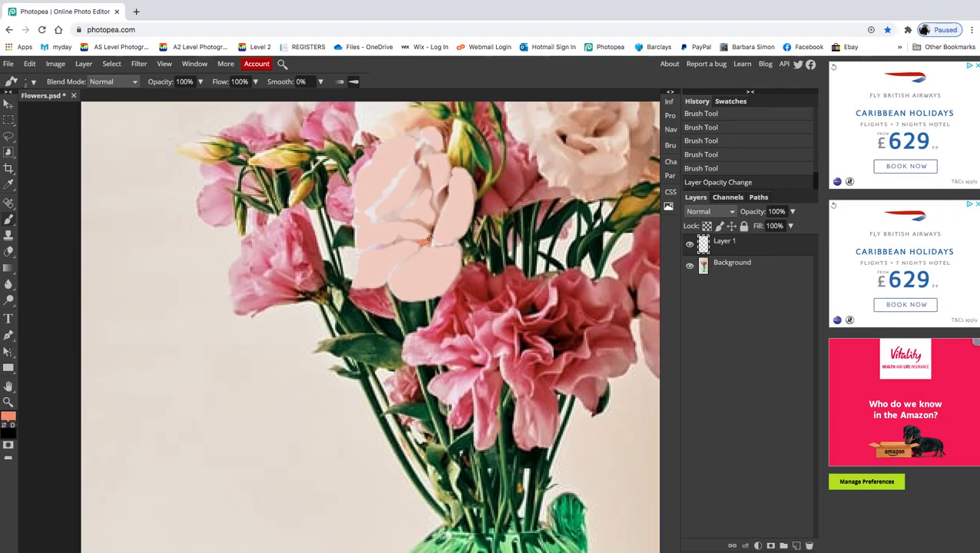
left_click(424, 243)
Set the foreground colour to the darker orange d87855 and paint the branching gaps between the pale flower's central petals.
left_click(9, 417)
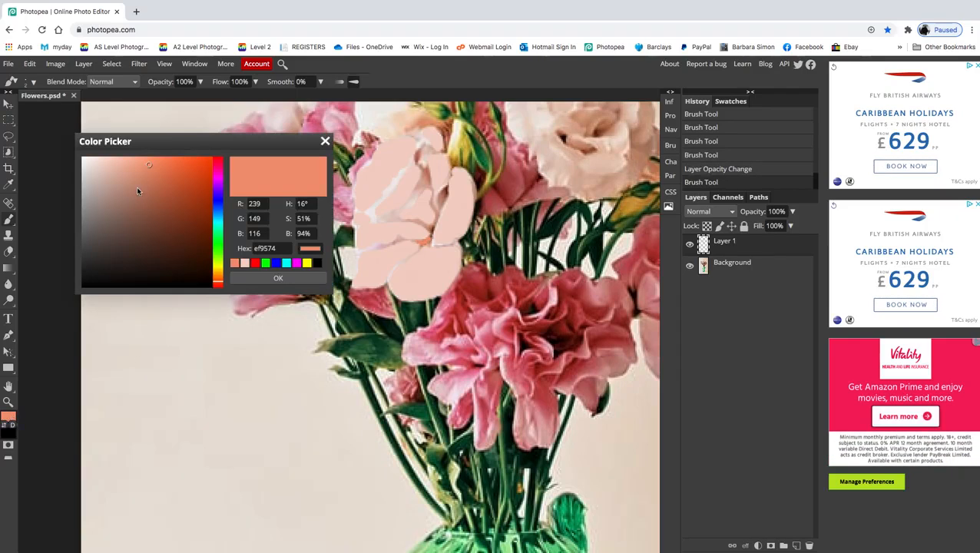
left_click_drag(147, 166, 161, 179)
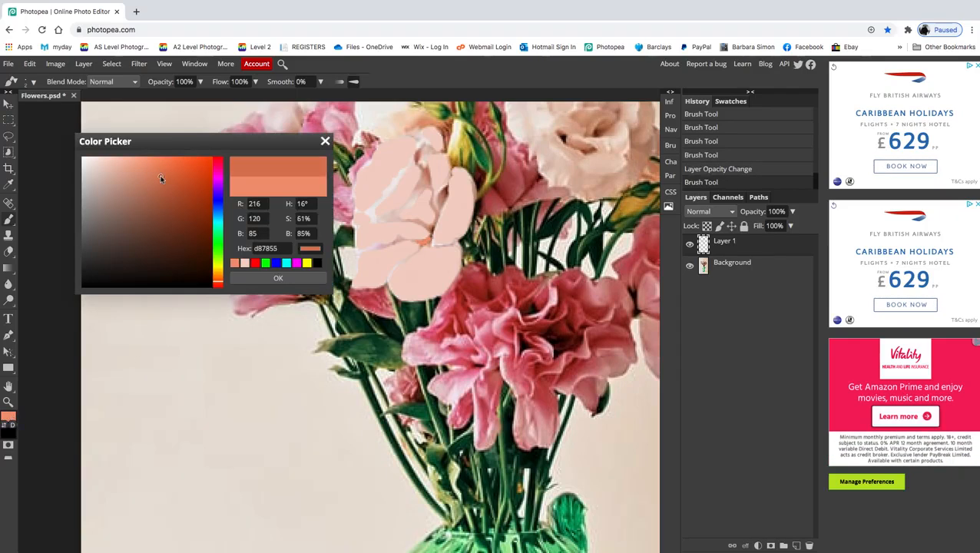
left_click(244, 278)
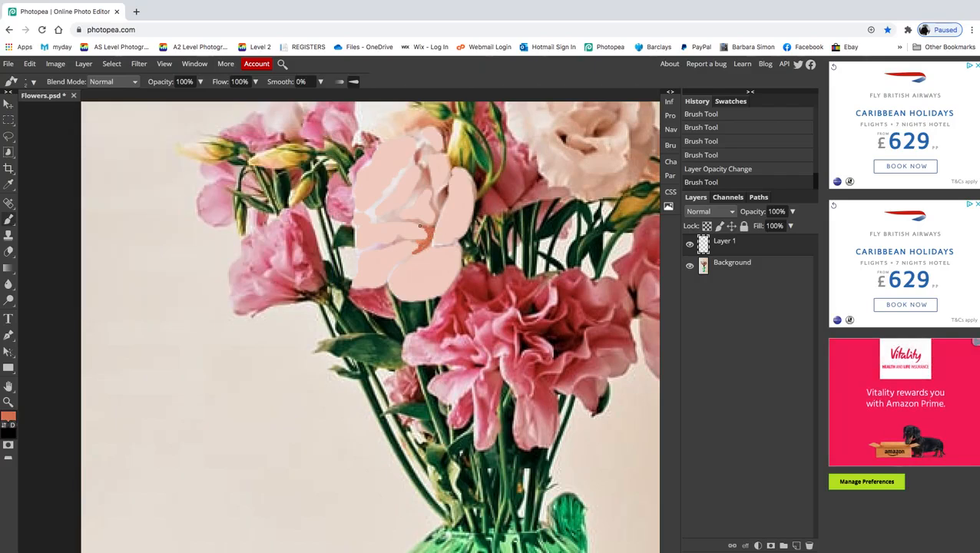
mouse_move(406, 221)
left_mouse_down()
mouse_move(431, 228)
mouse_move(432, 198)
left_mouse_up()
Set the foreground colour to a dark reddish brown and paint a shadow between the inner and right-hand petals of the pale flower.
left_click(8, 417)
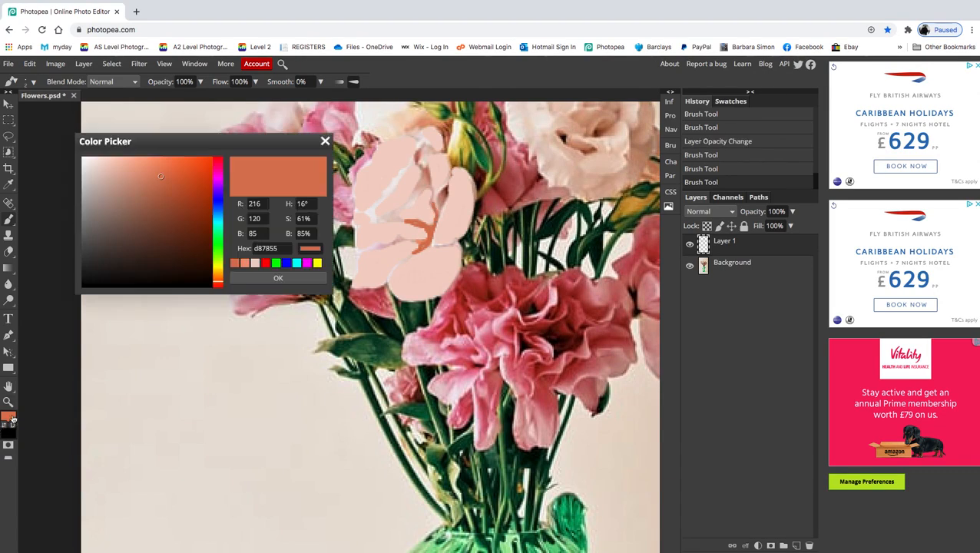
left_click(174, 187)
left_click_drag(175, 190, 192, 208)
left_click(272, 278)
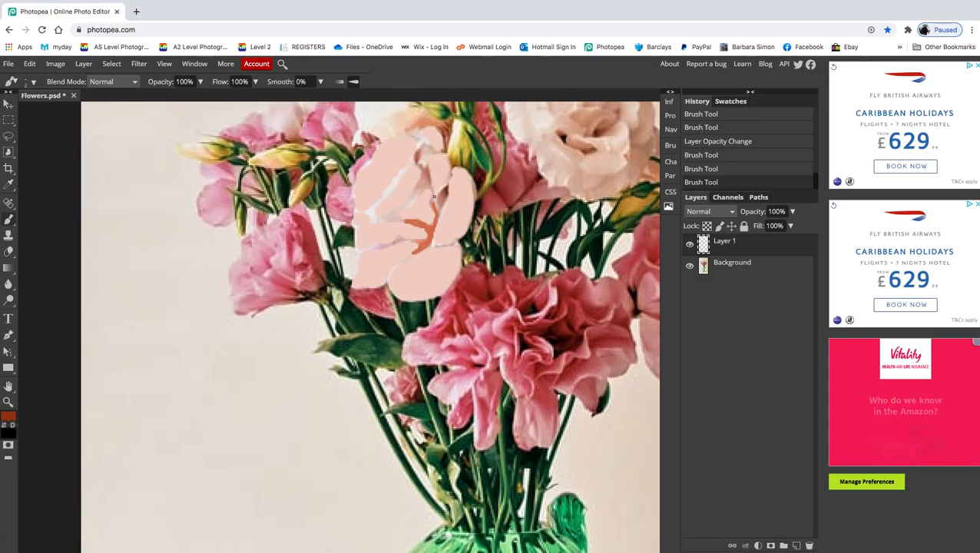
left_click_drag(443, 193, 444, 201)
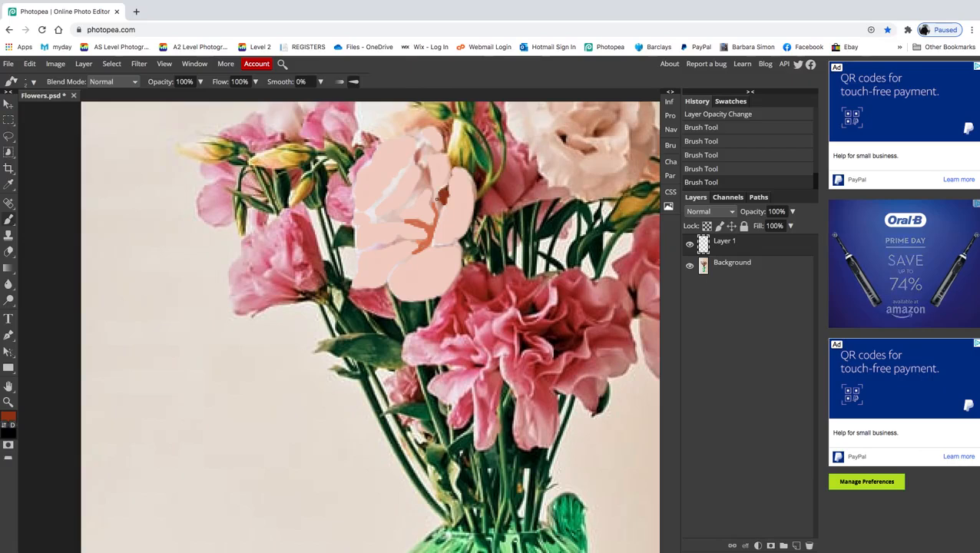
Zoom out to the whole picture and toggle the Background layer to examine the painted flower on its own.
left_click(671, 129)
left_click_drag(600, 229, 593, 232)
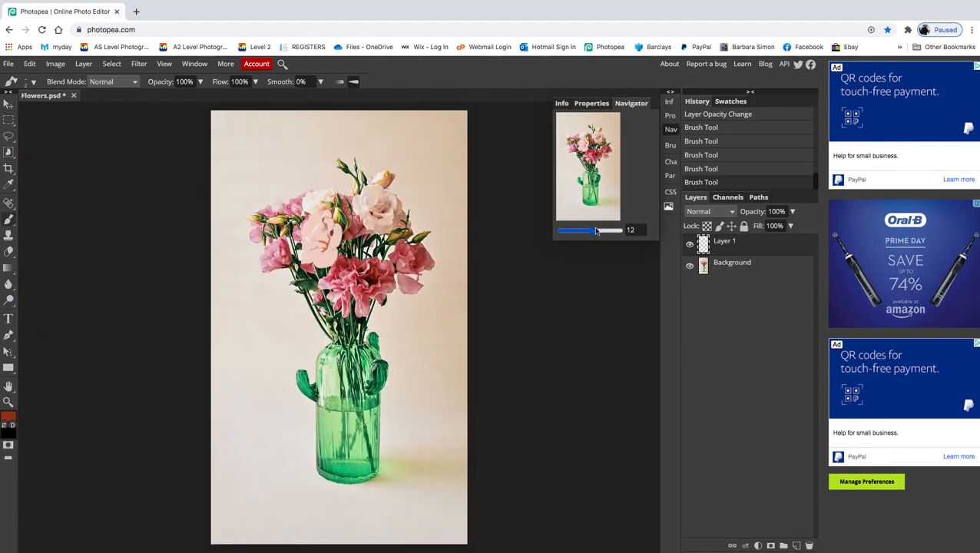
left_click(671, 129)
left_click(670, 146)
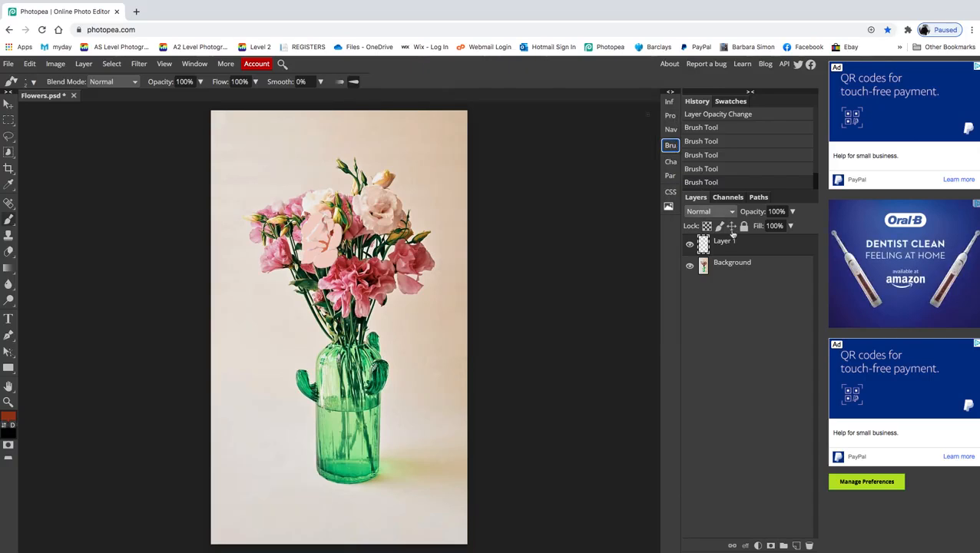
left_click(690, 266)
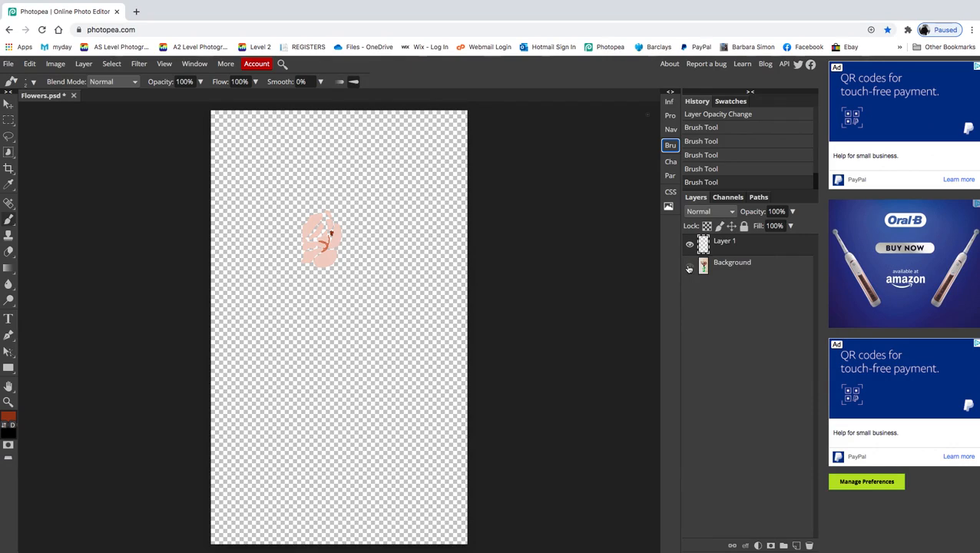
left_click(690, 267)
left_click(690, 268)
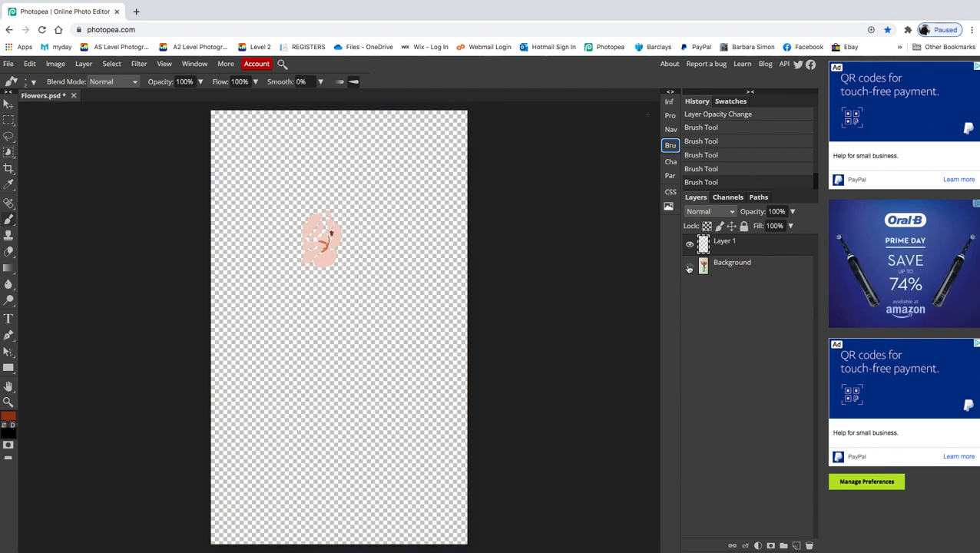
left_click(690, 267)
left_click(689, 265)
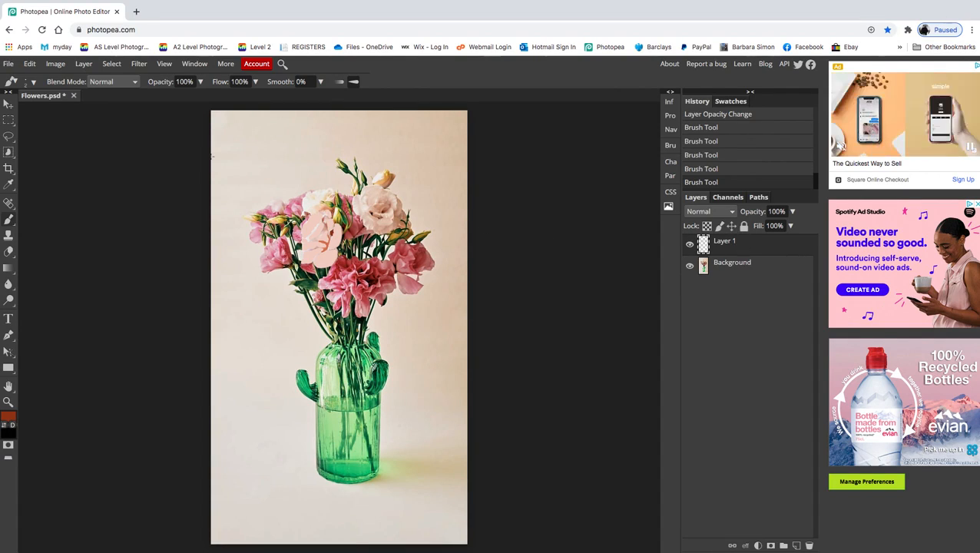
Save the document as a PSD file named Flowers on the Desktop.
left_click(10, 67)
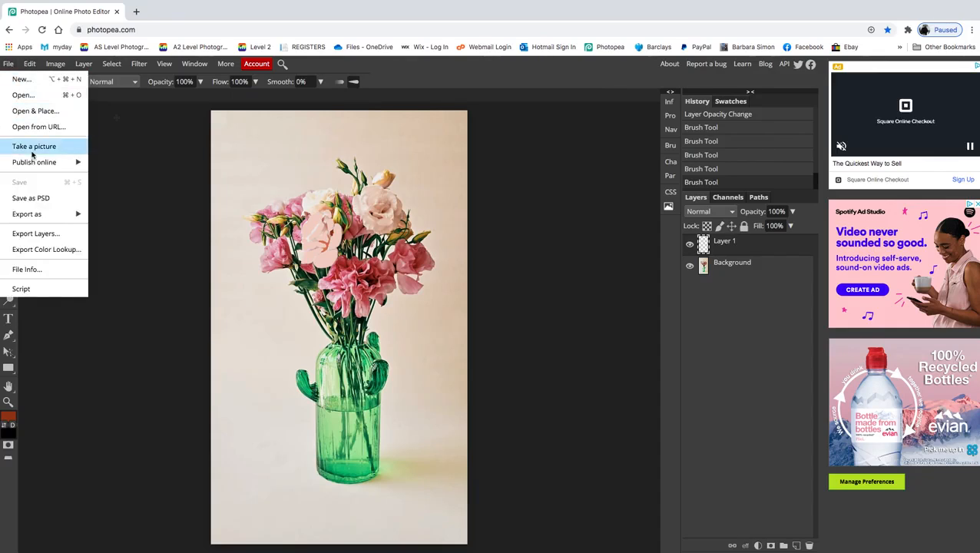
mouse_move(50, 215)
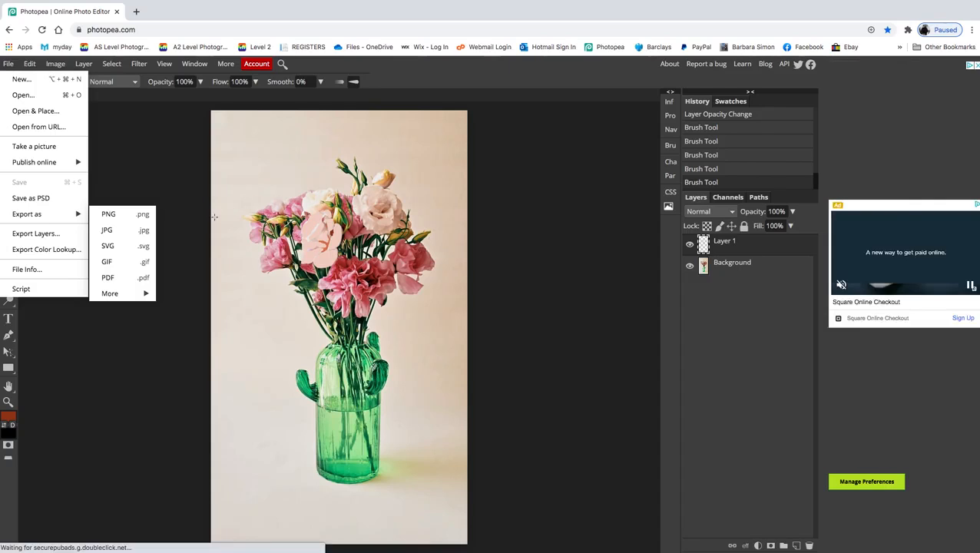
left_click(44, 199)
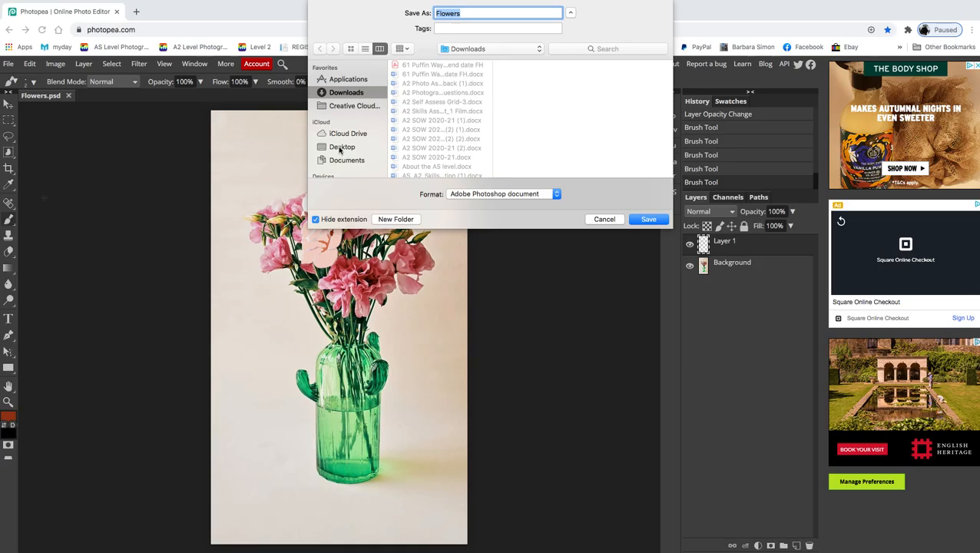
left_click(341, 149)
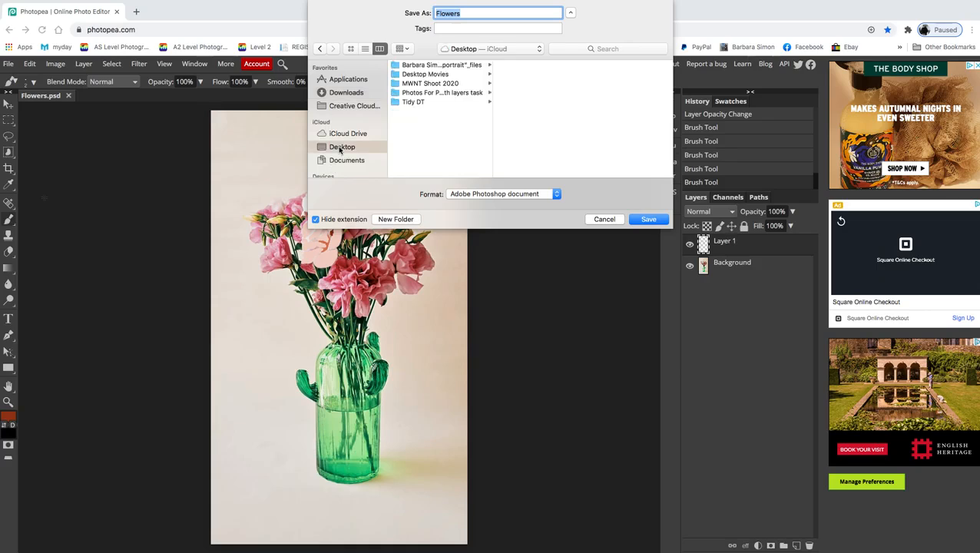
left_click(648, 220)
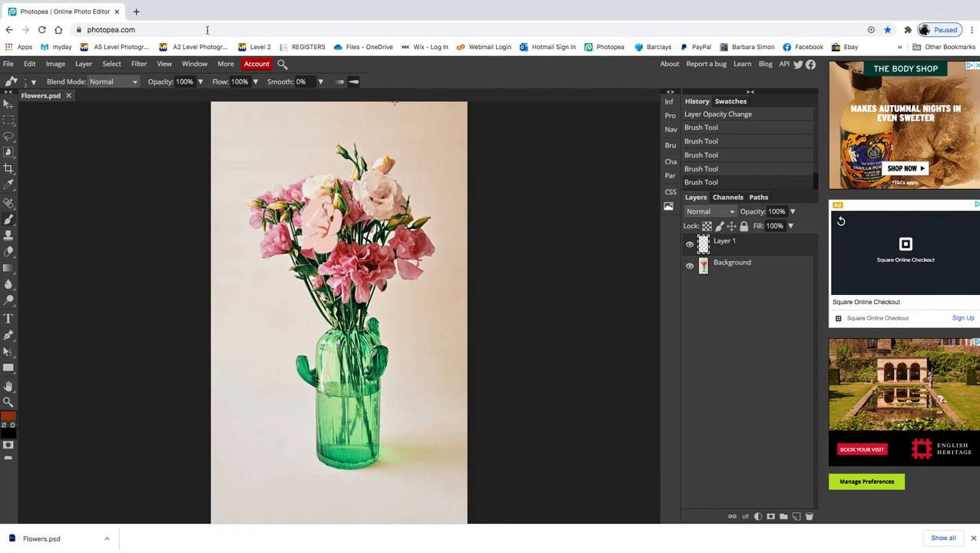
Minimise the browser window to check for Flowers.psd on the desktop, and restore the window.
mouse_move(46, 2)
left_click(30, 16)
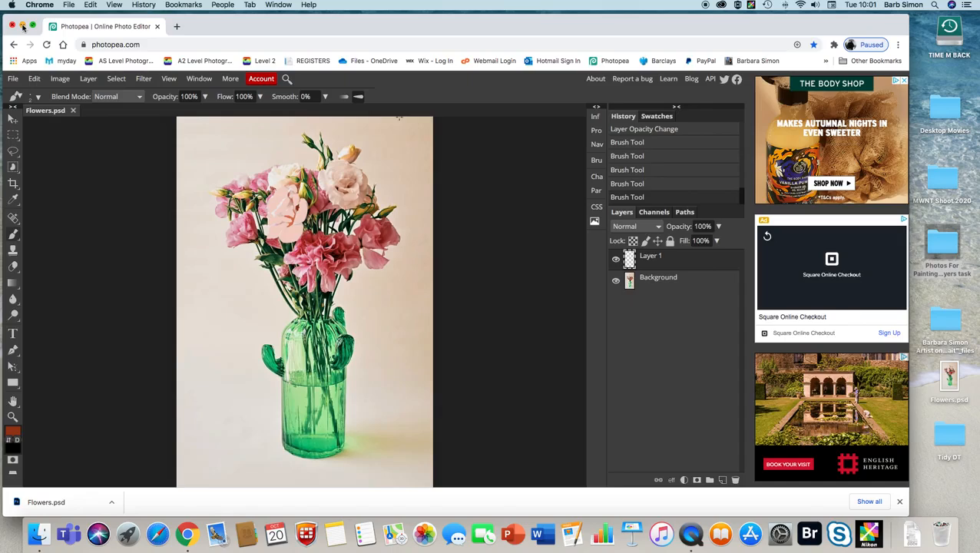
left_click(23, 26)
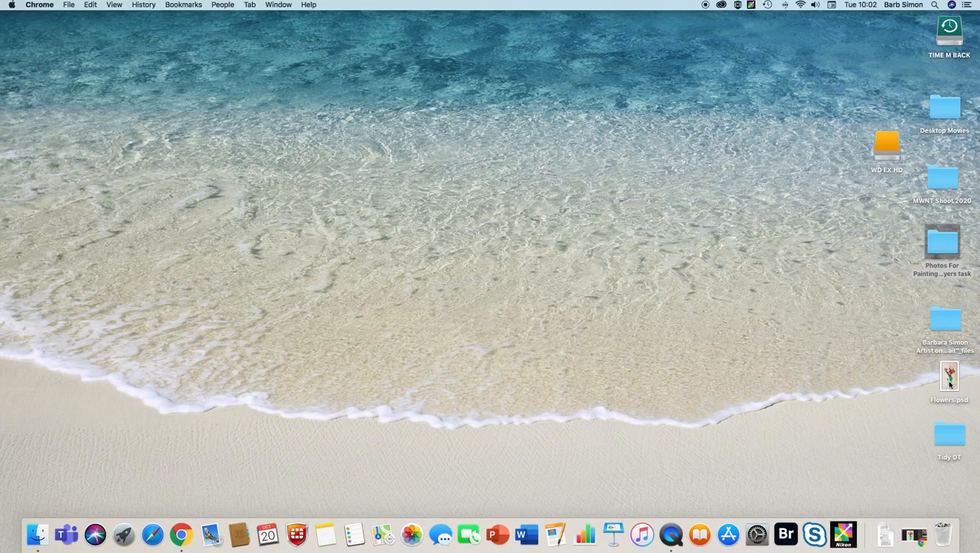
mouse_move(951, 377)
left_mouse_down()
mouse_move(852, 356)
mouse_move(949, 376)
left_mouse_up()
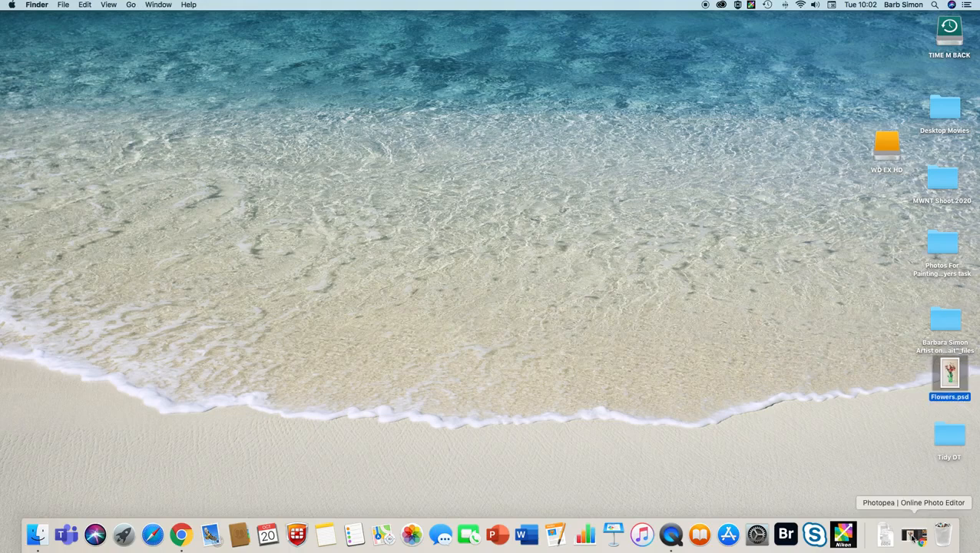
left_click(914, 535)
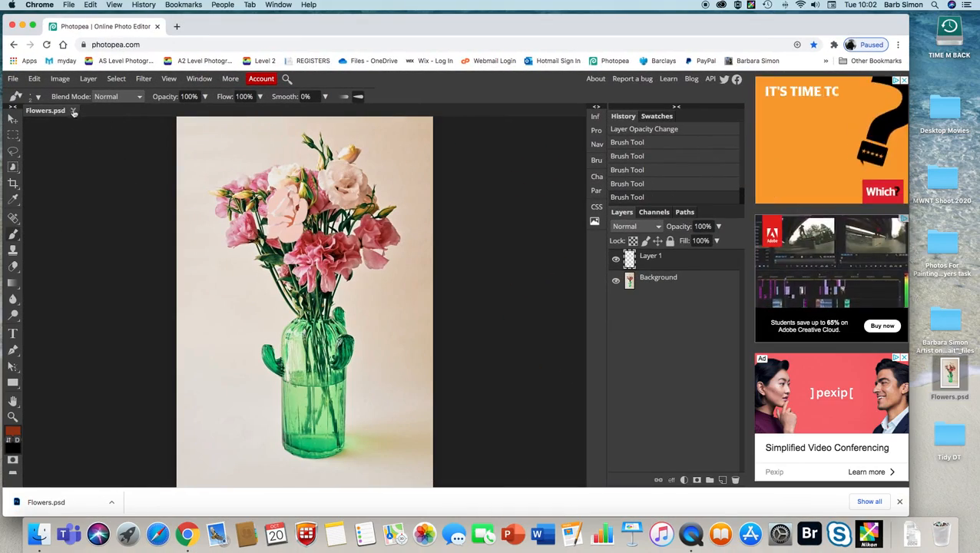
Close the current document and open Flowers.psd from the Desktop.
left_click(73, 111)
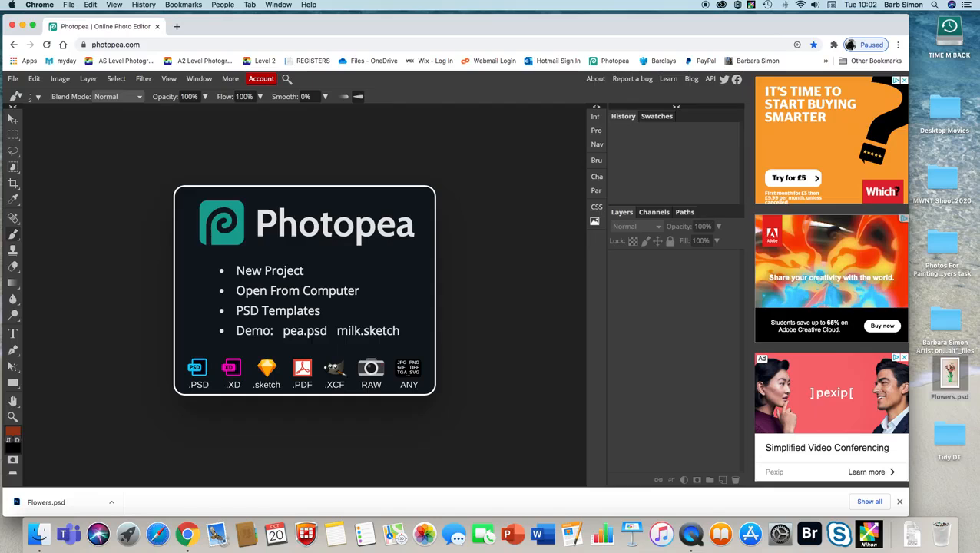
left_click(318, 296)
left_click(393, 86)
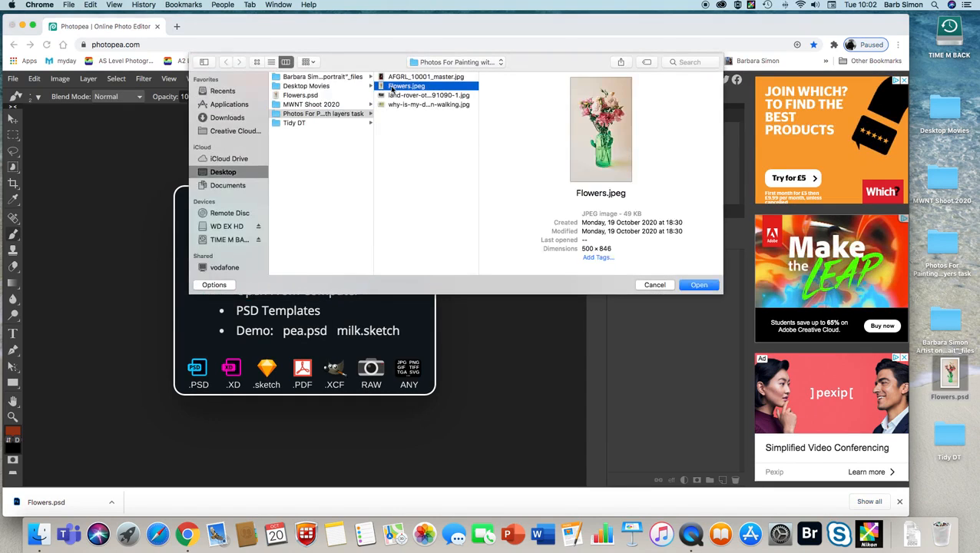
left_click(301, 95)
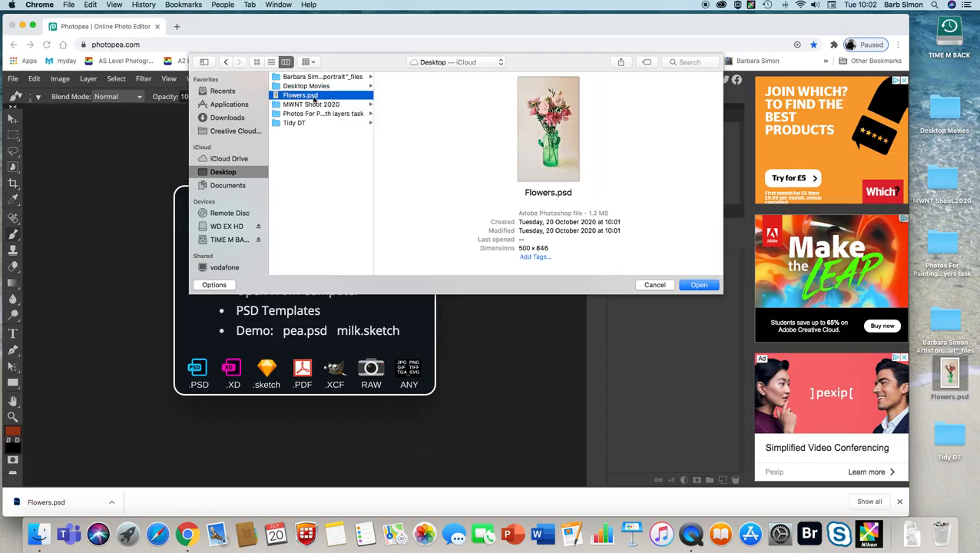
left_click(699, 285)
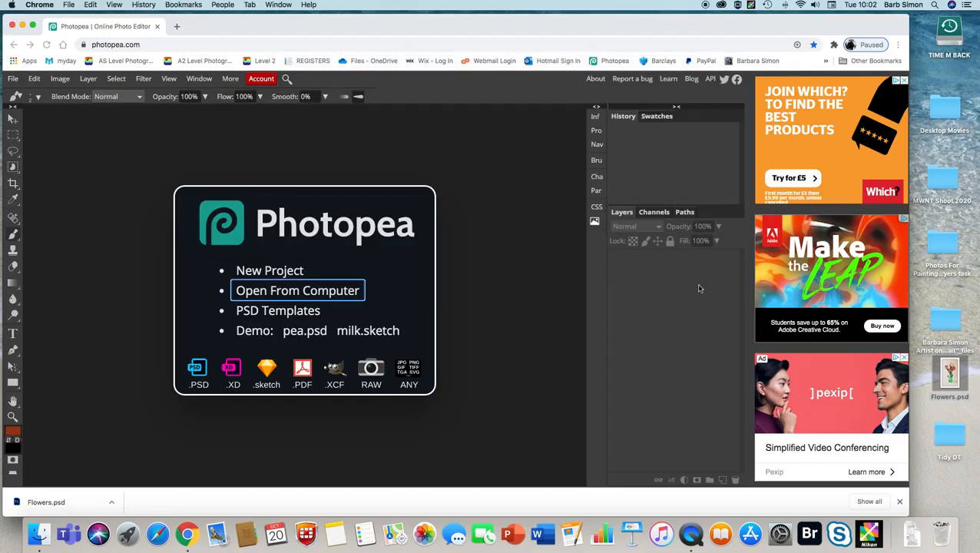